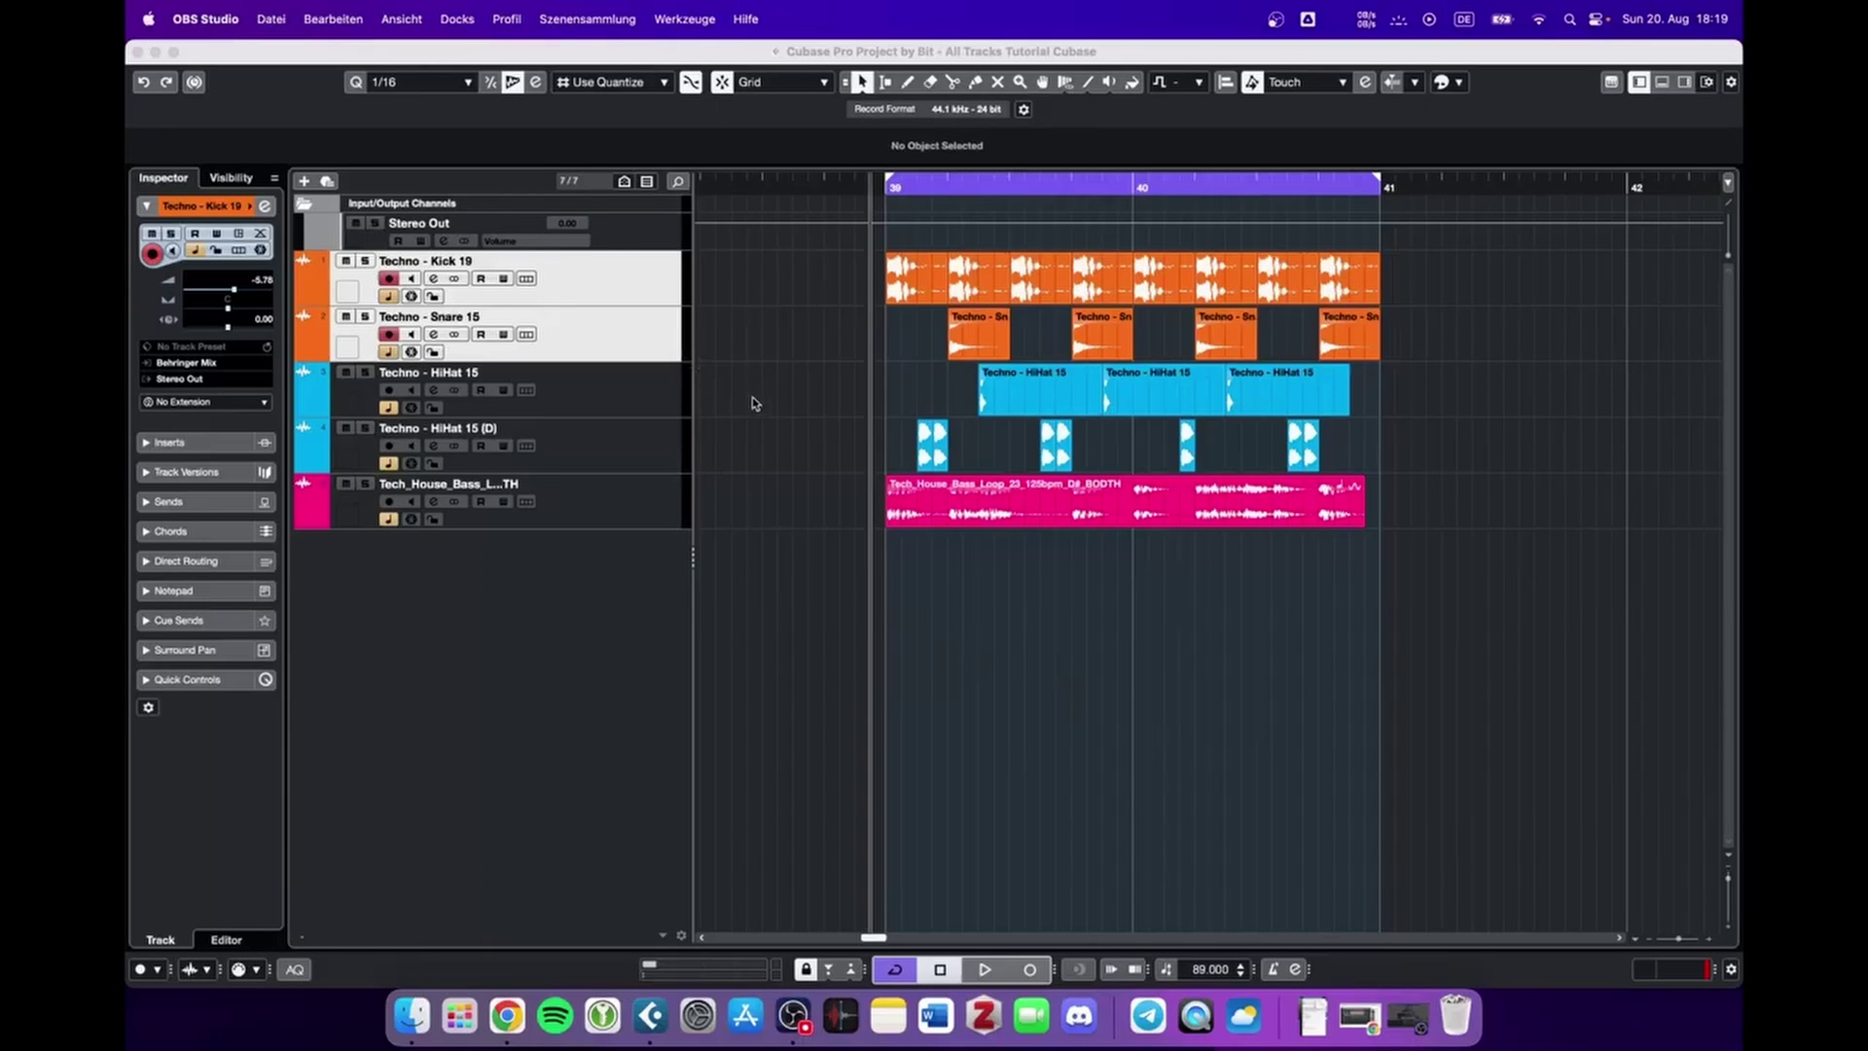
Play the drum loop with the bass, then stop playback
click(1017, 215)
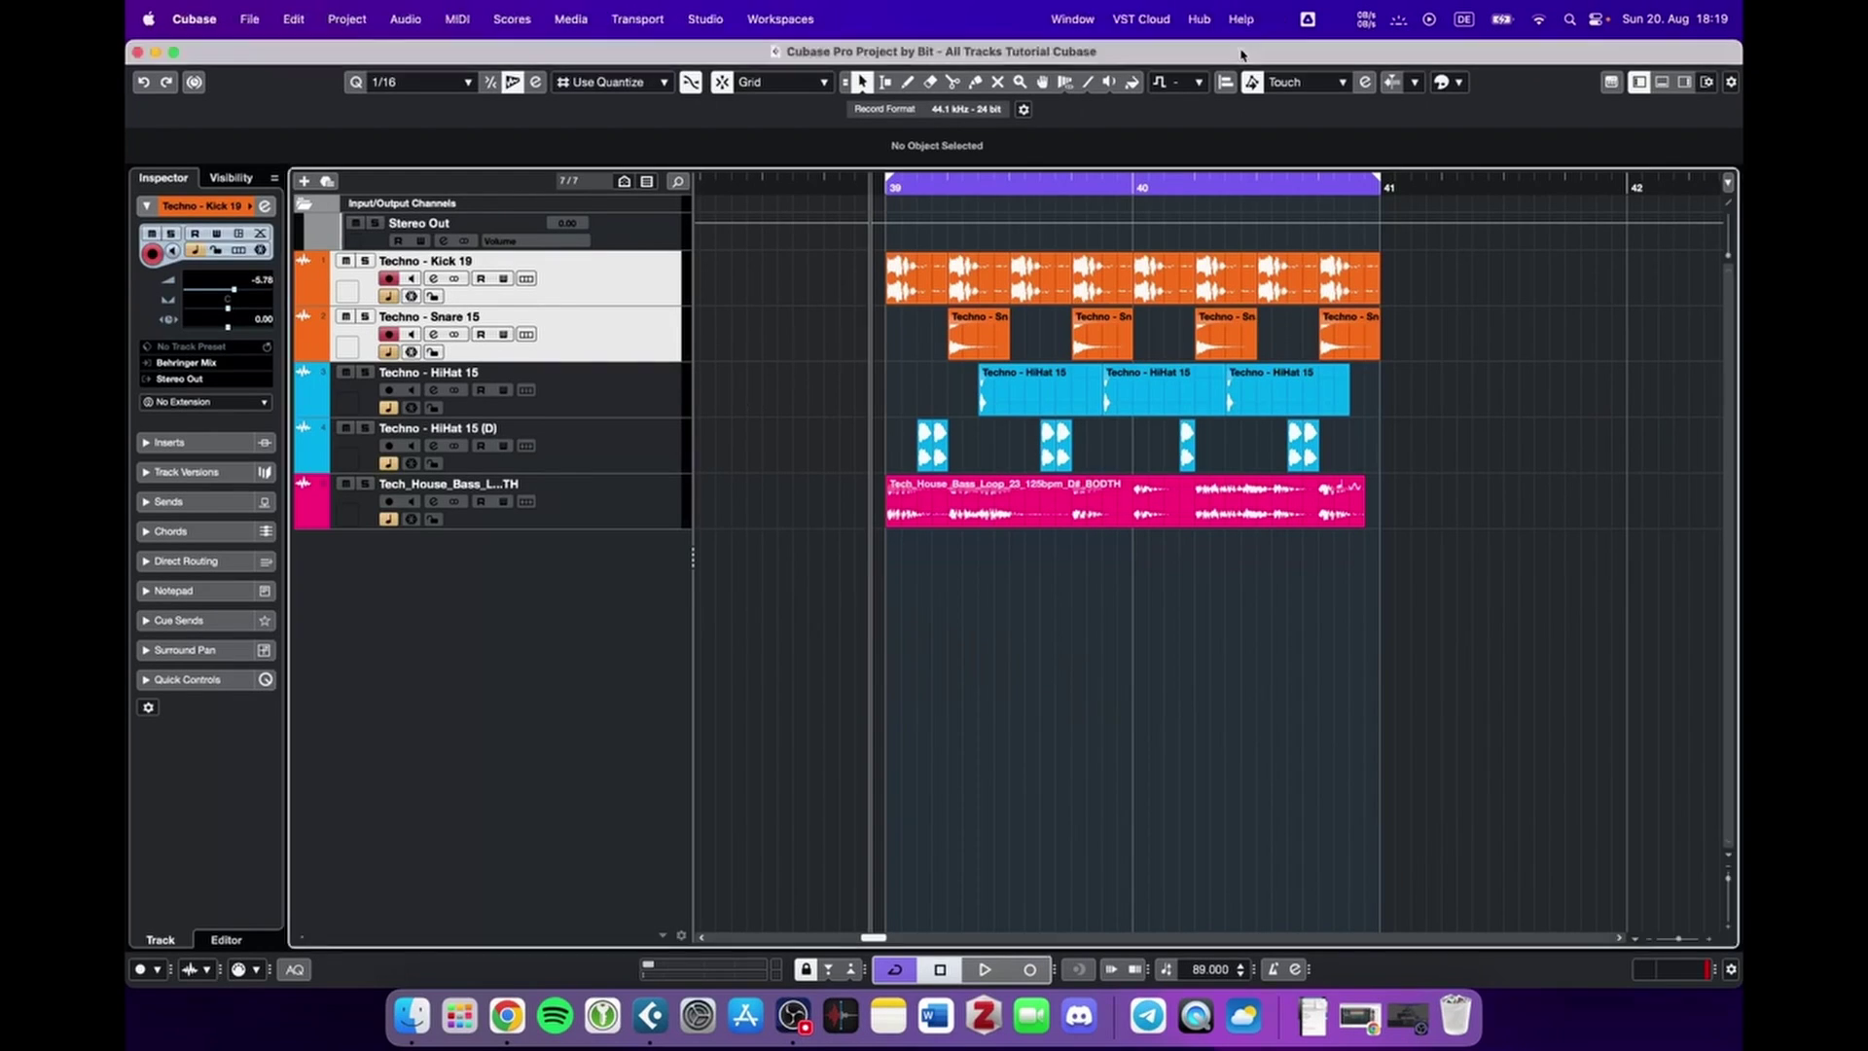
scroll(862, 353, right, 2)
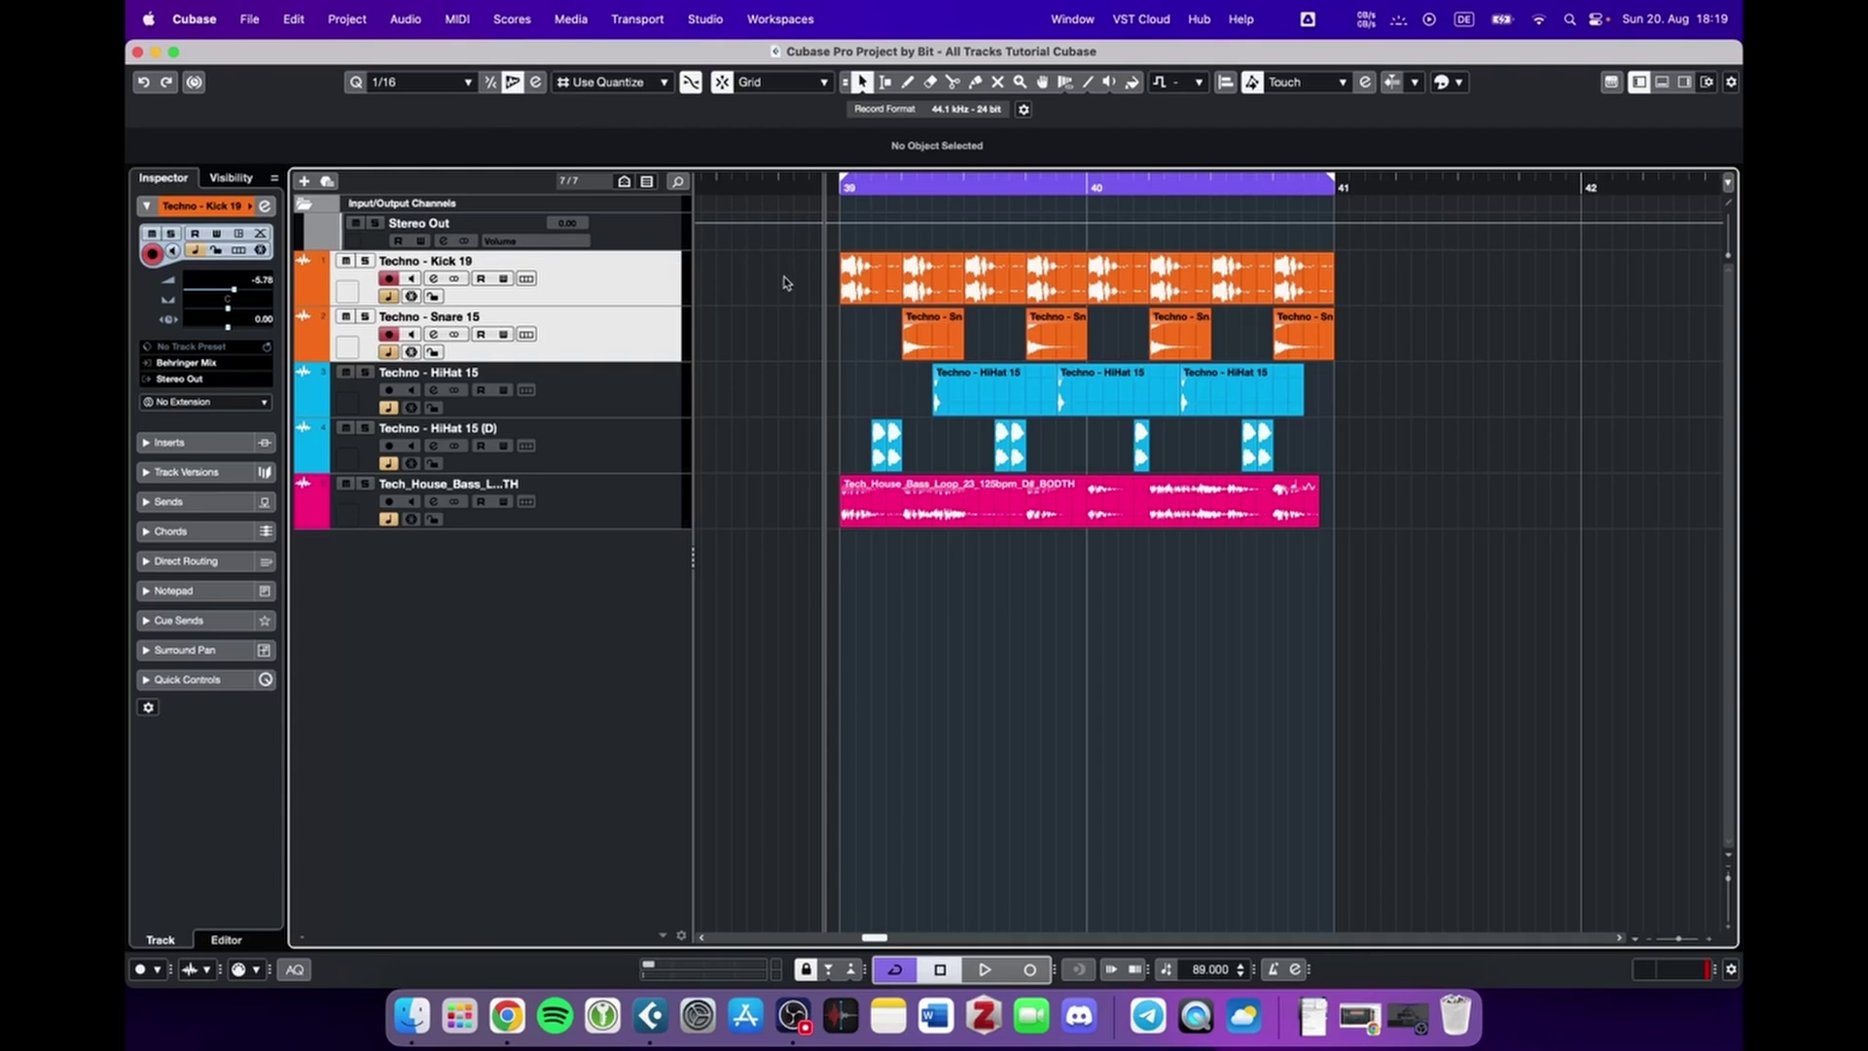
key(space)
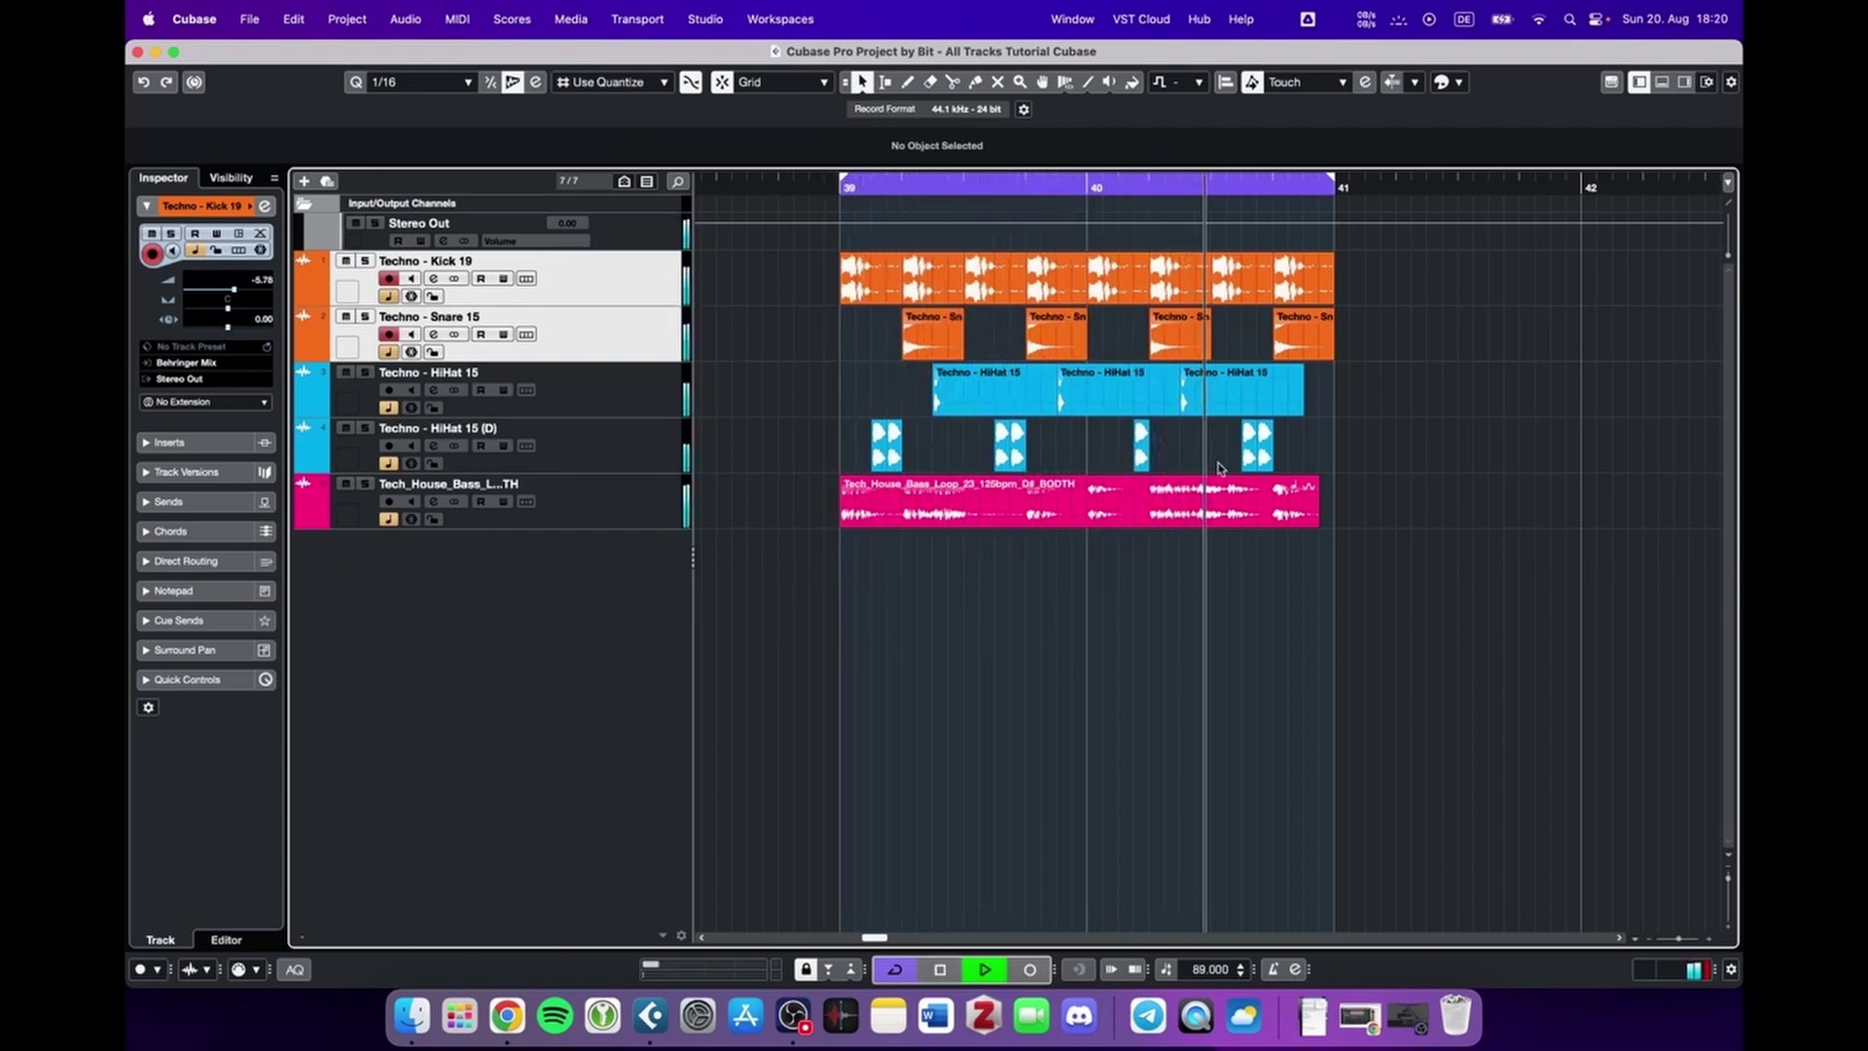
key(space)
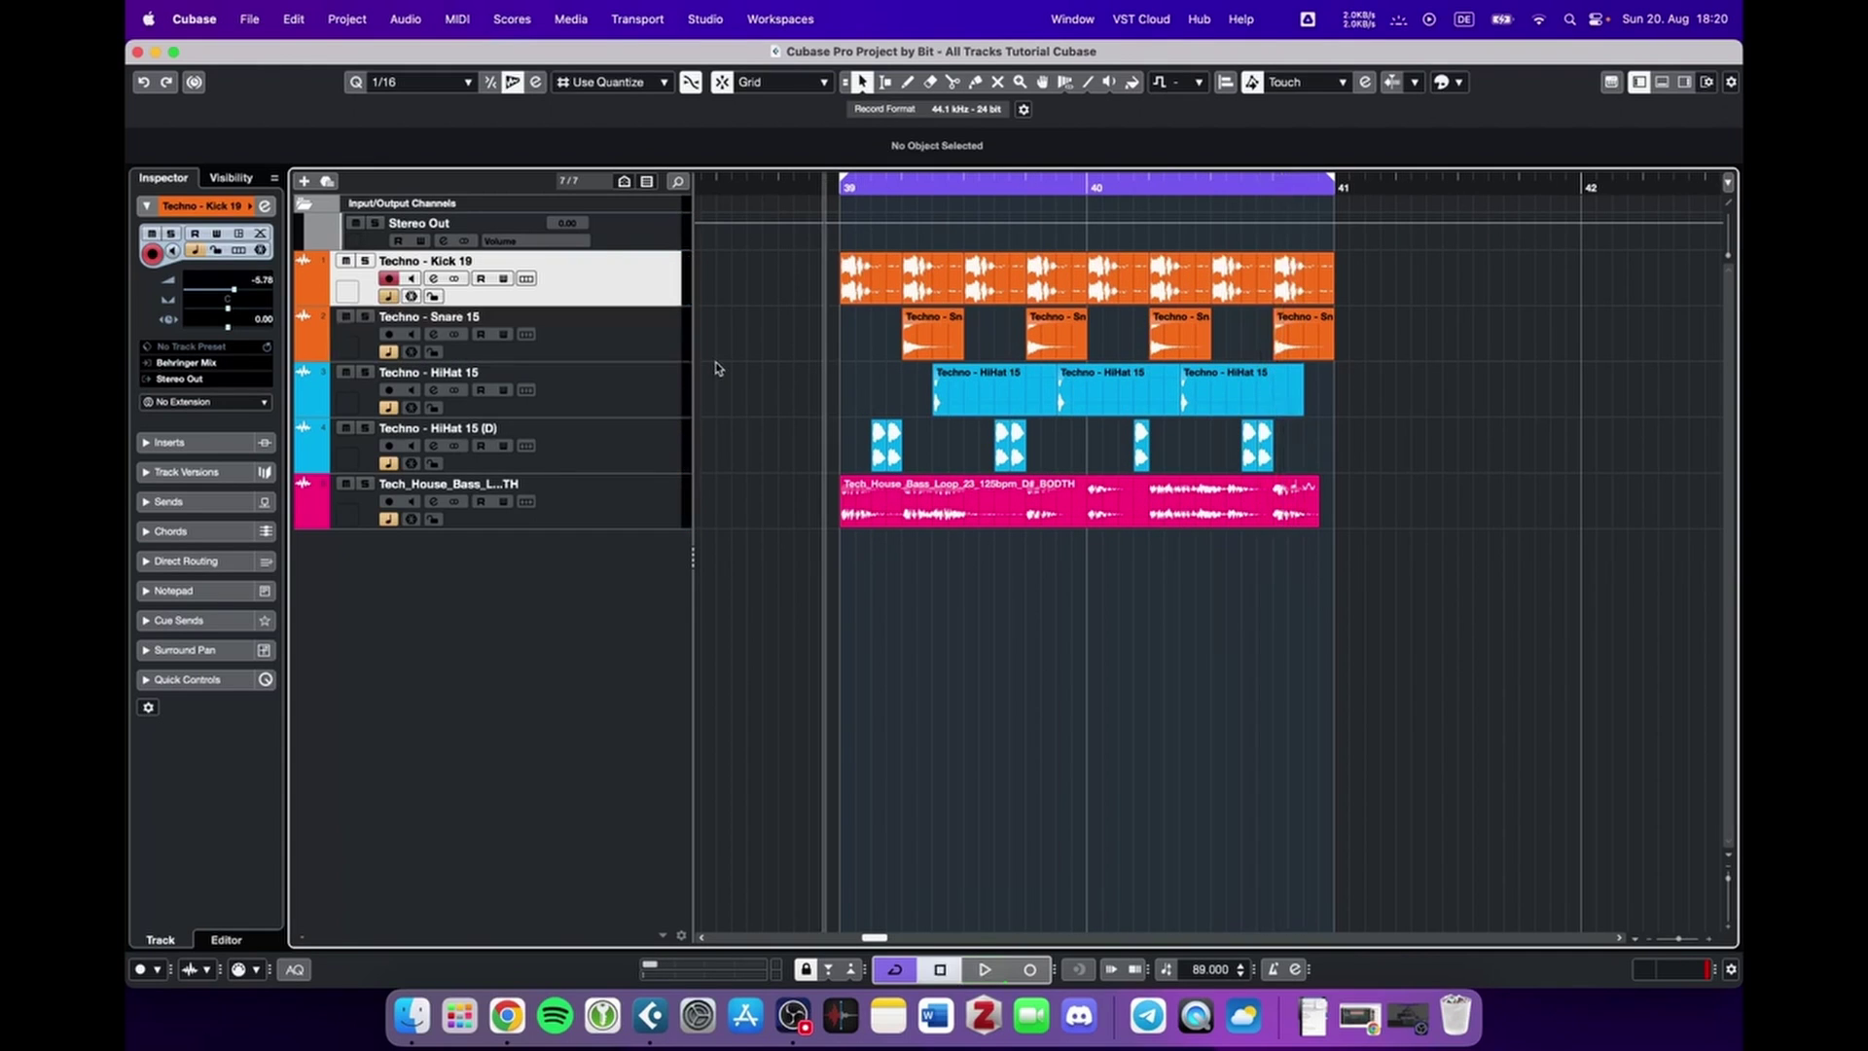
Select the Snare 15, Kick 19, HiHat 15 (D) and bass loop tracks in turn
click(674, 350)
click(647, 297)
click(649, 347)
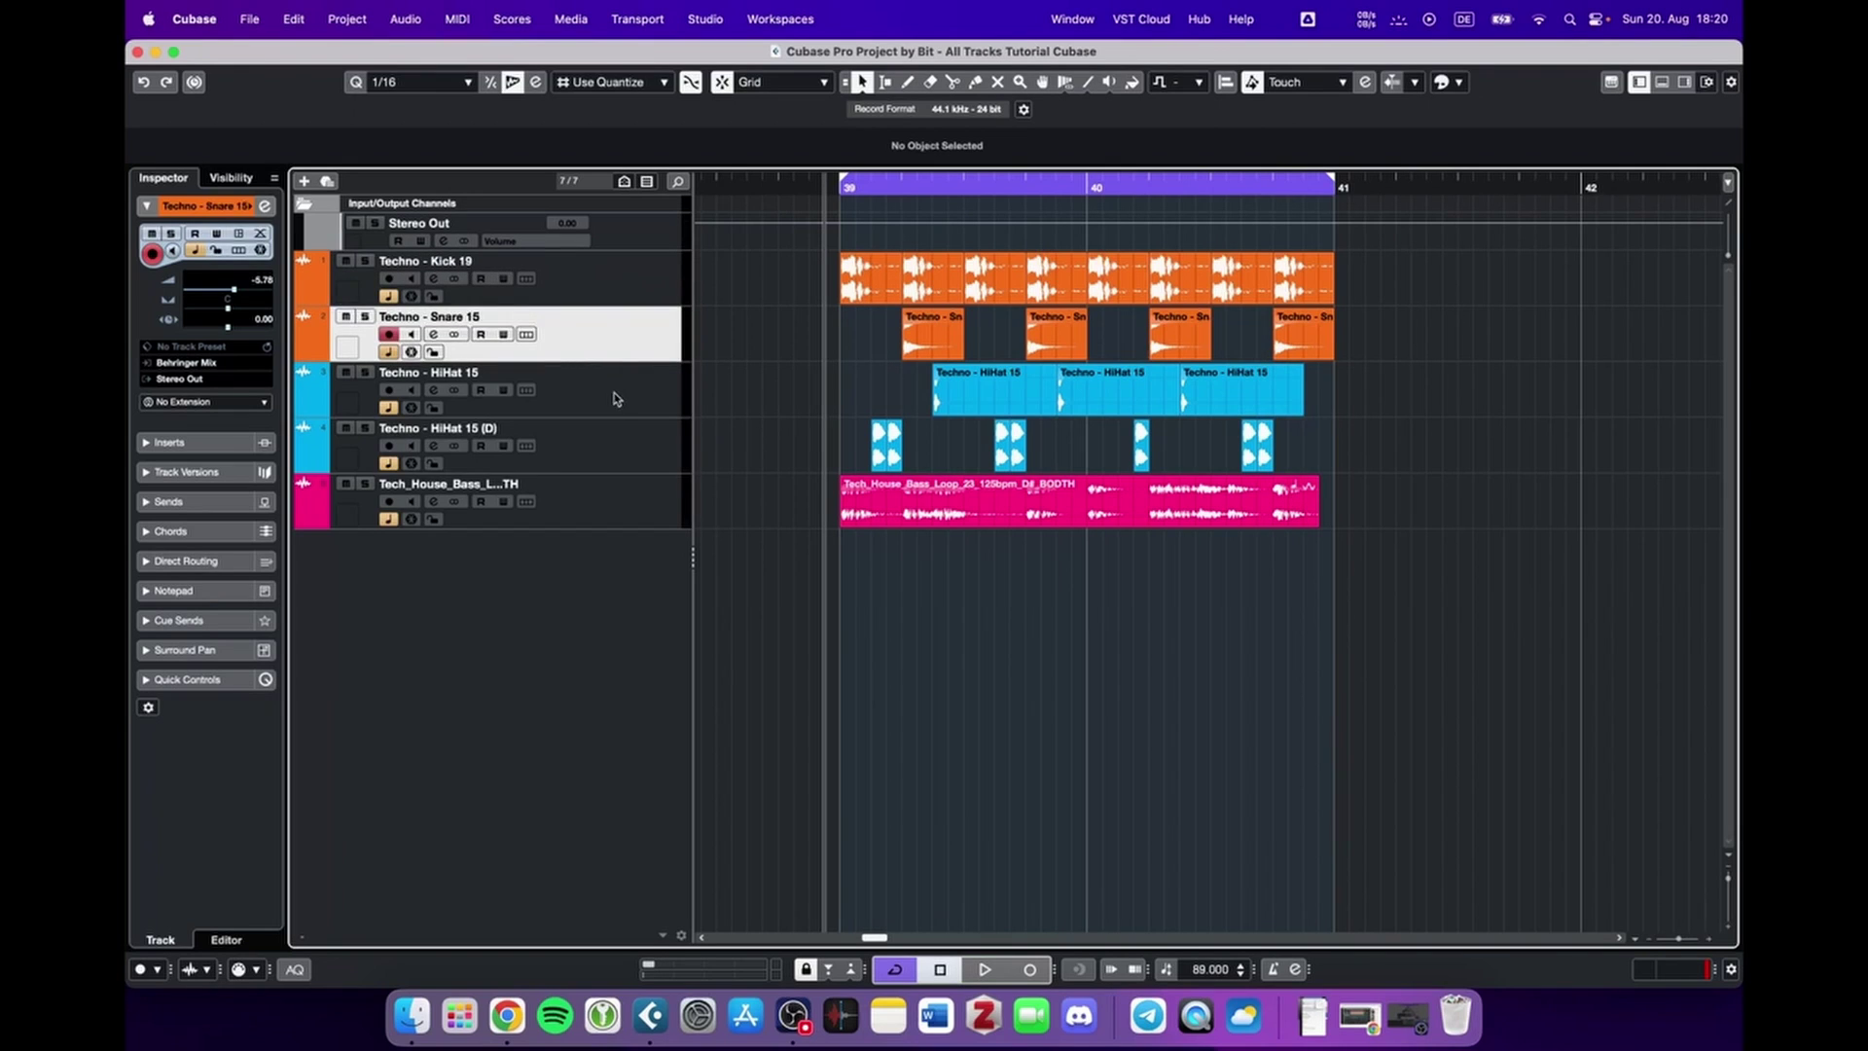
click(640, 424)
click(608, 486)
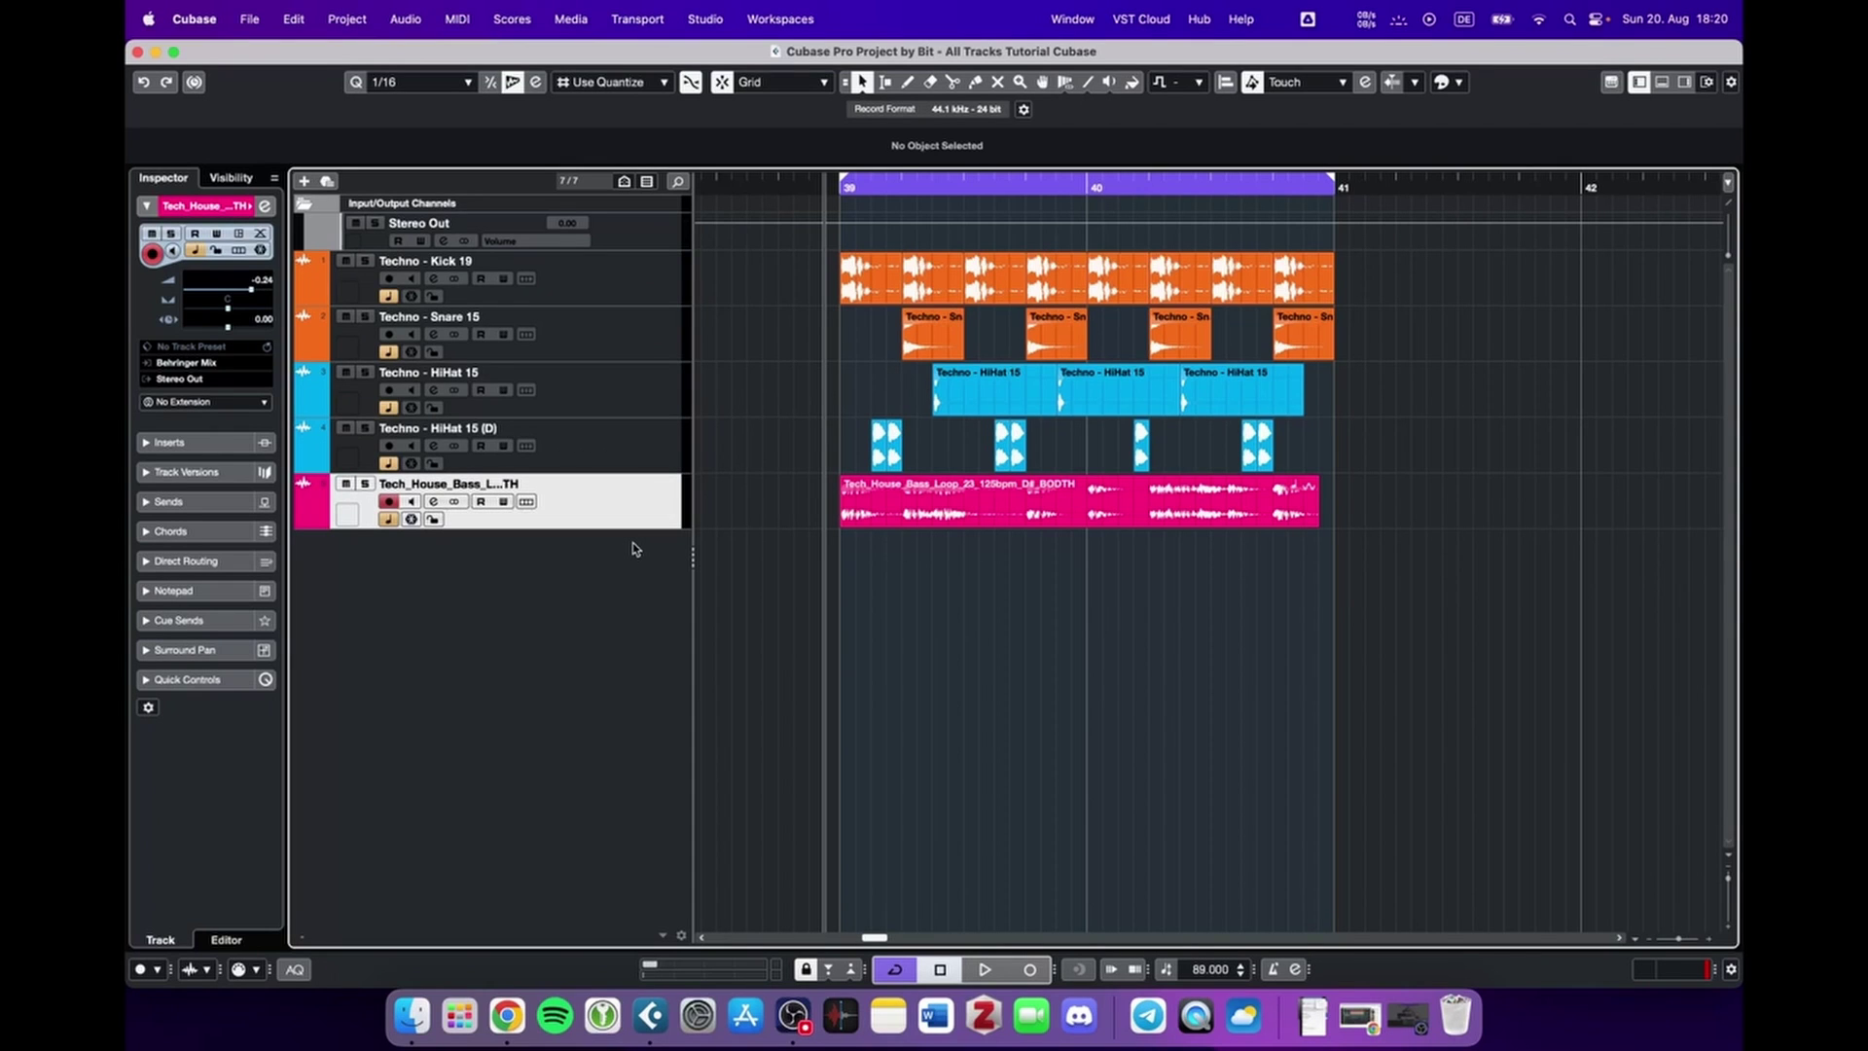
Open the MixConsole with F3 and select each channel from kick to bass loop
key(F3)
click(418, 961)
click(496, 963)
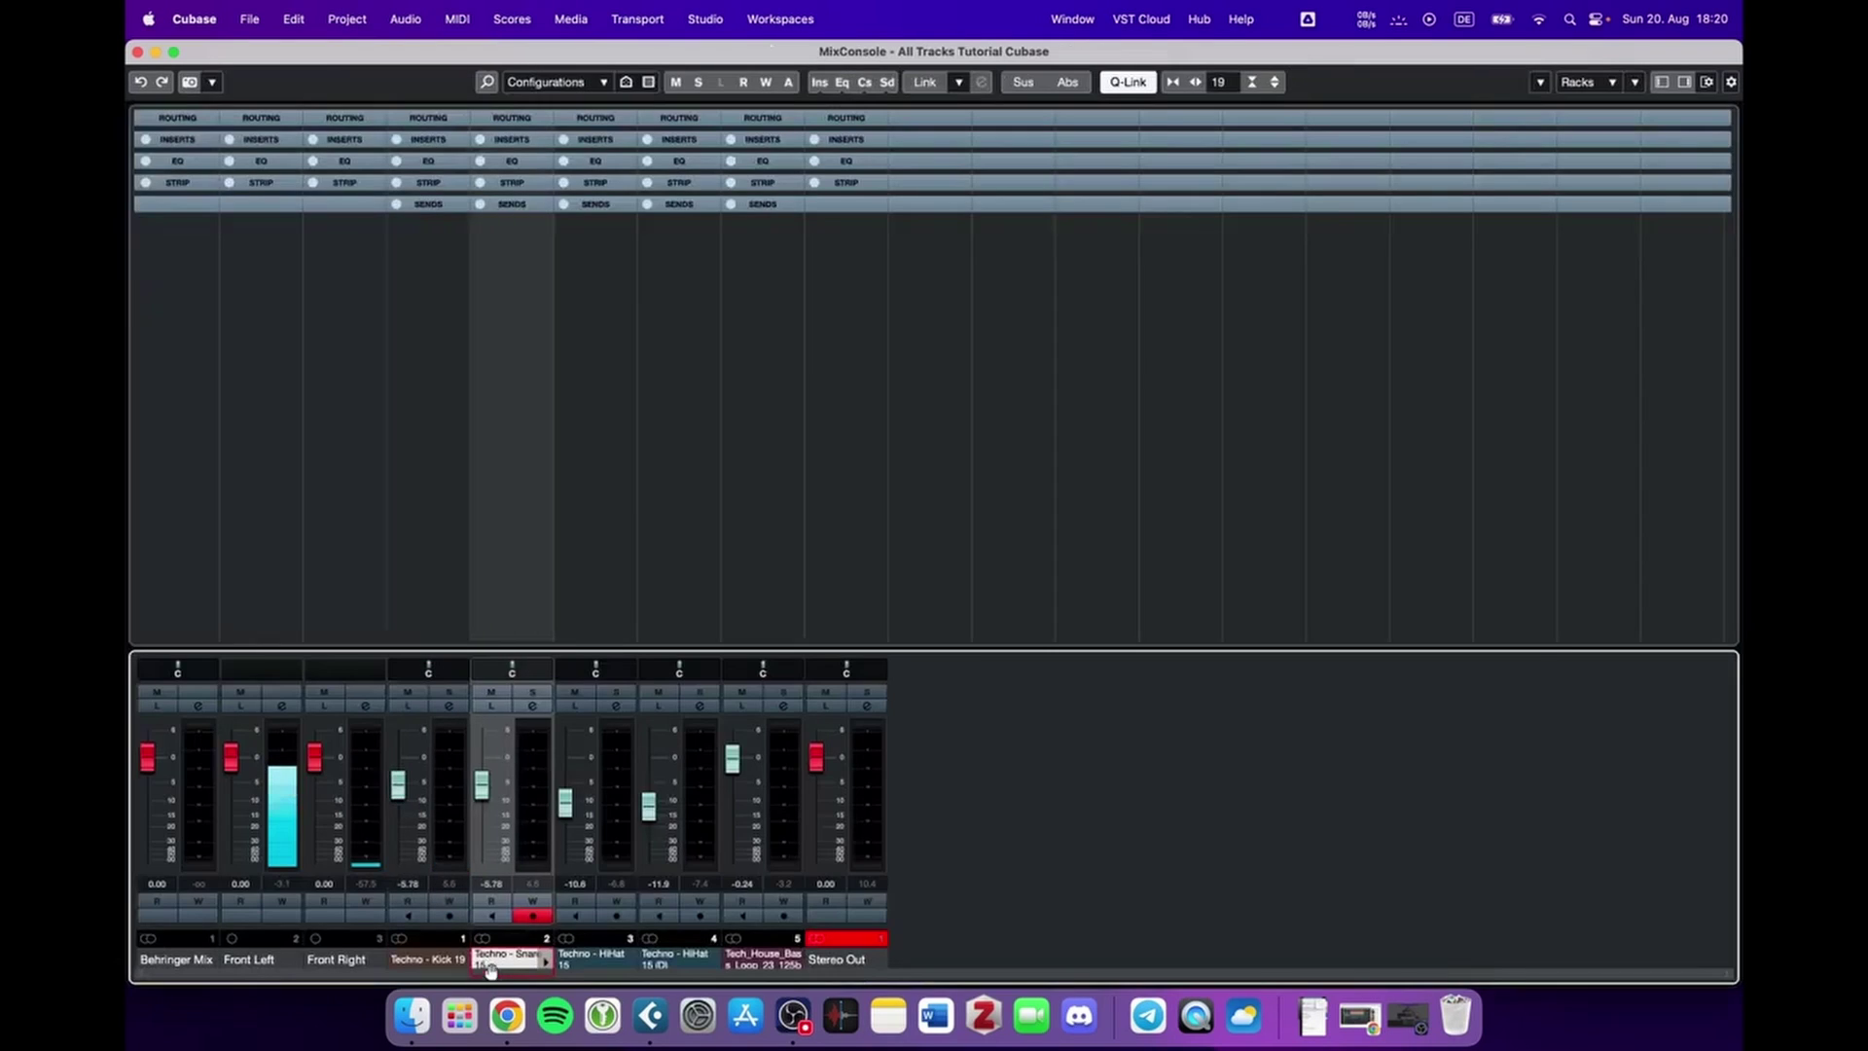
click(418, 963)
click(501, 963)
click(589, 963)
click(681, 963)
click(757, 964)
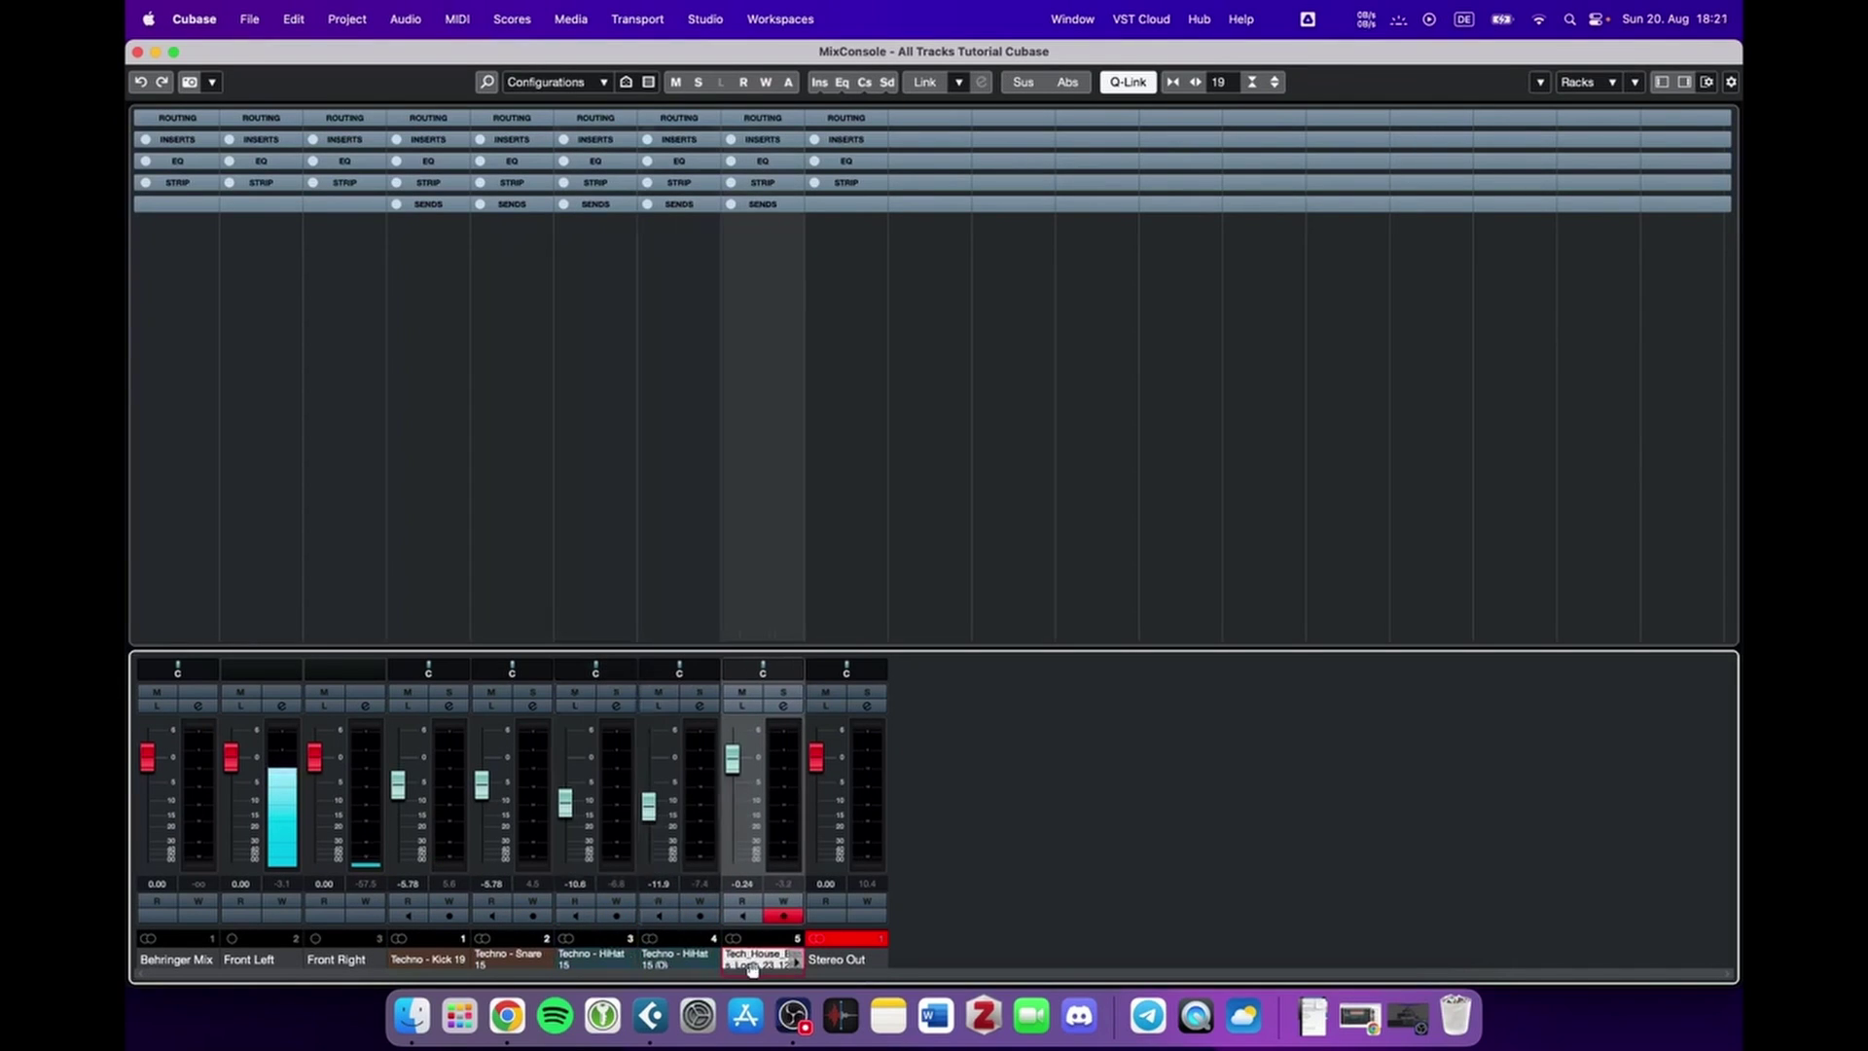
Reselect the snare, both hi-hat, kick and bass loop channels in the mixer
click(491, 790)
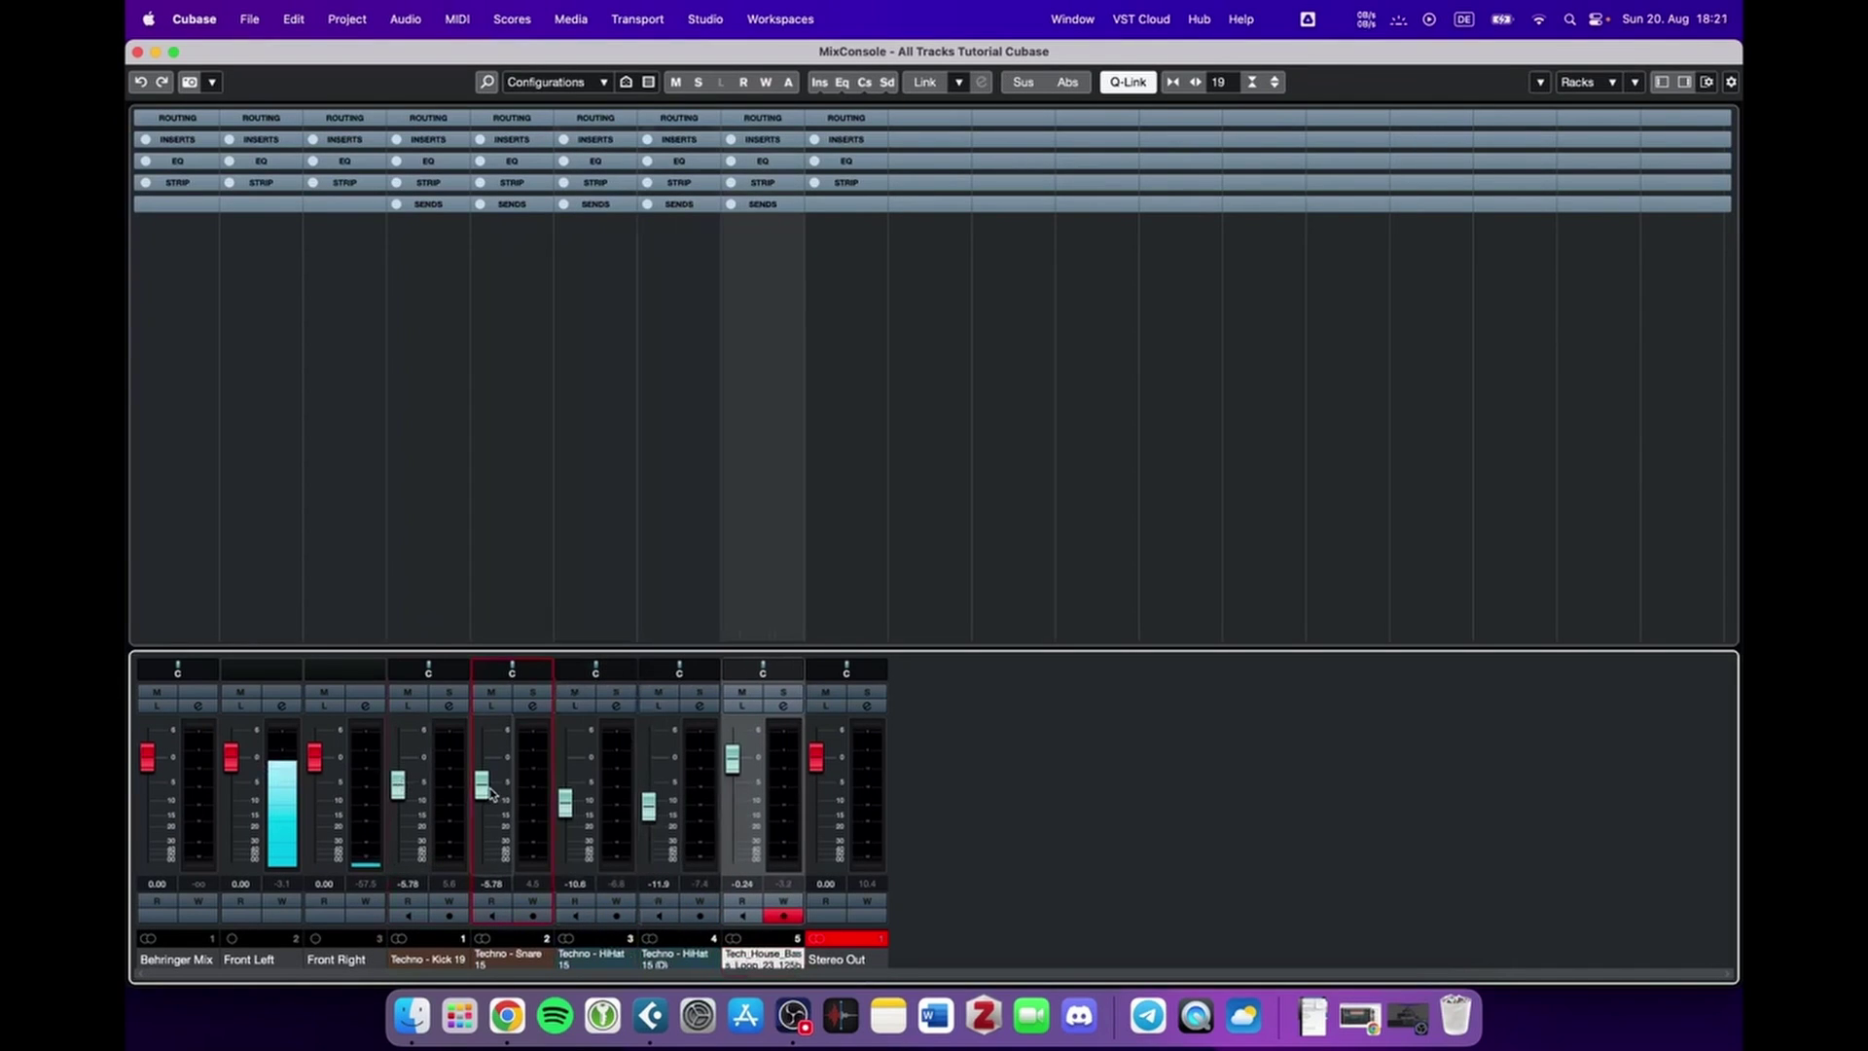
click(576, 802)
click(671, 810)
key(Up)
key(Up)
key(Up)
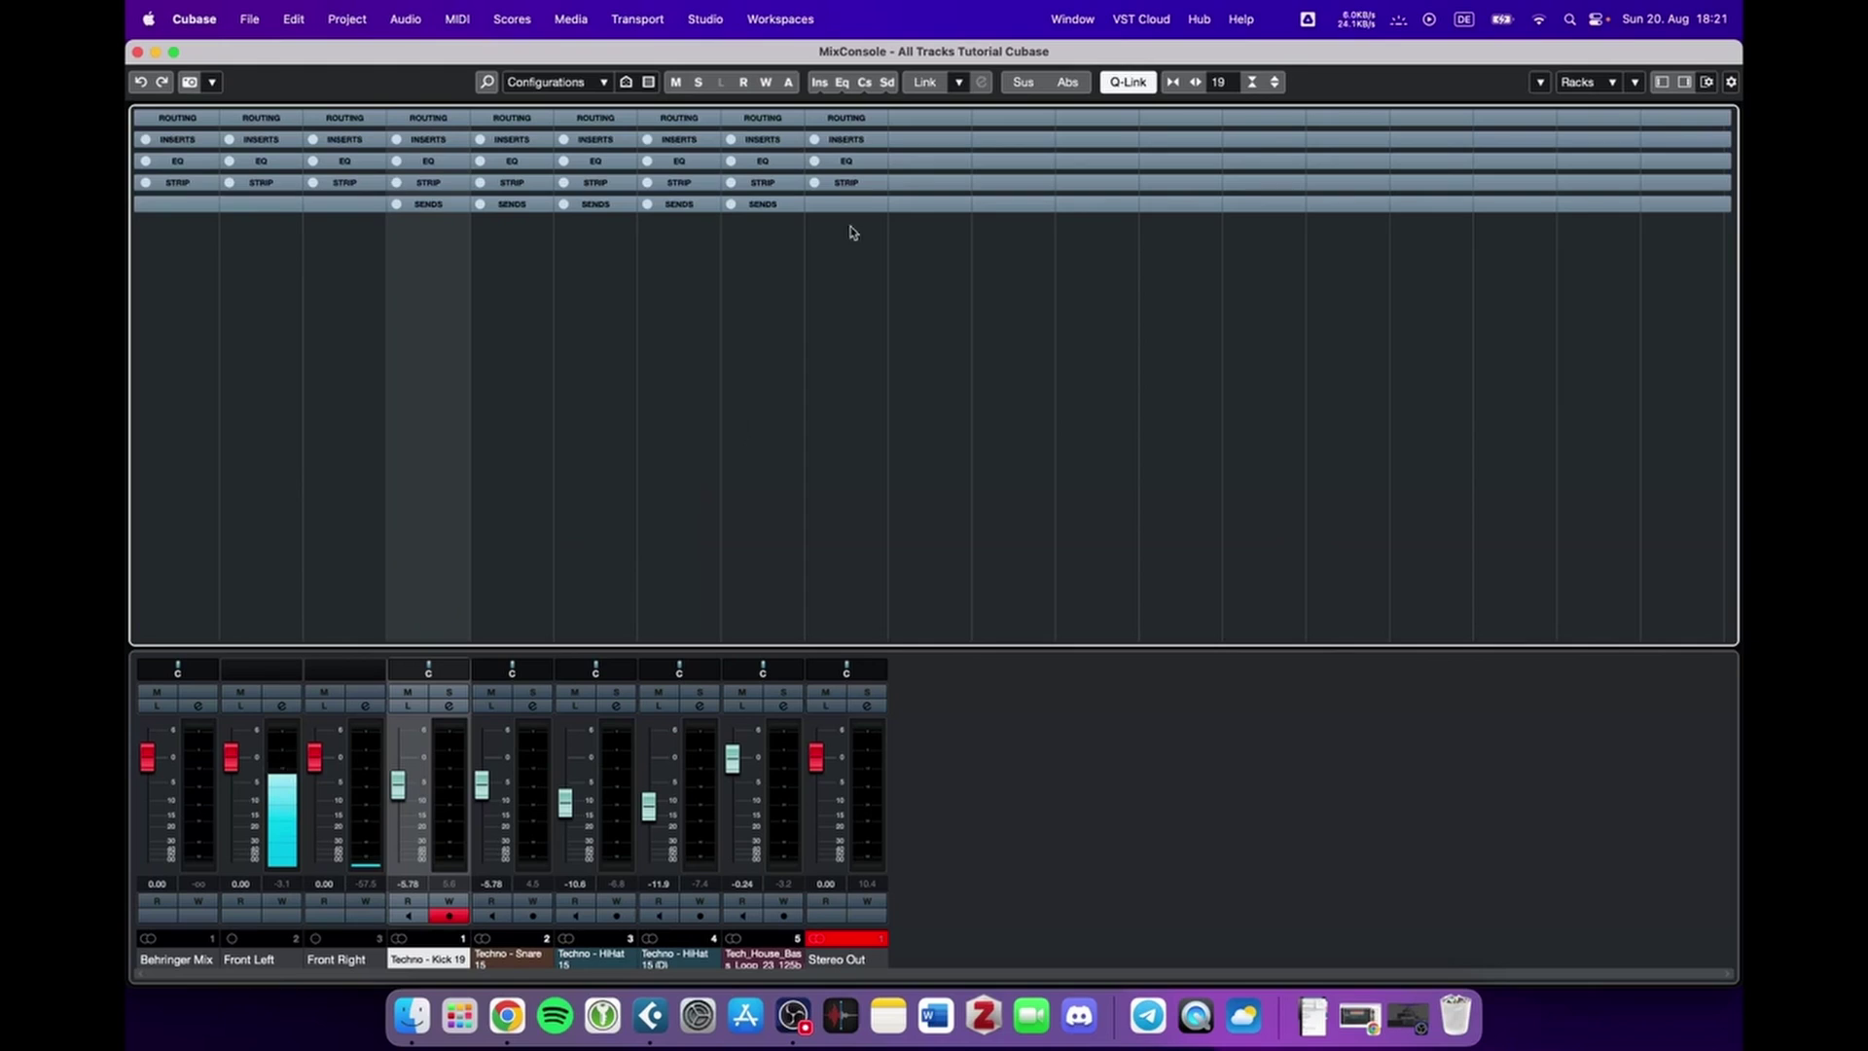
click(793, 639)
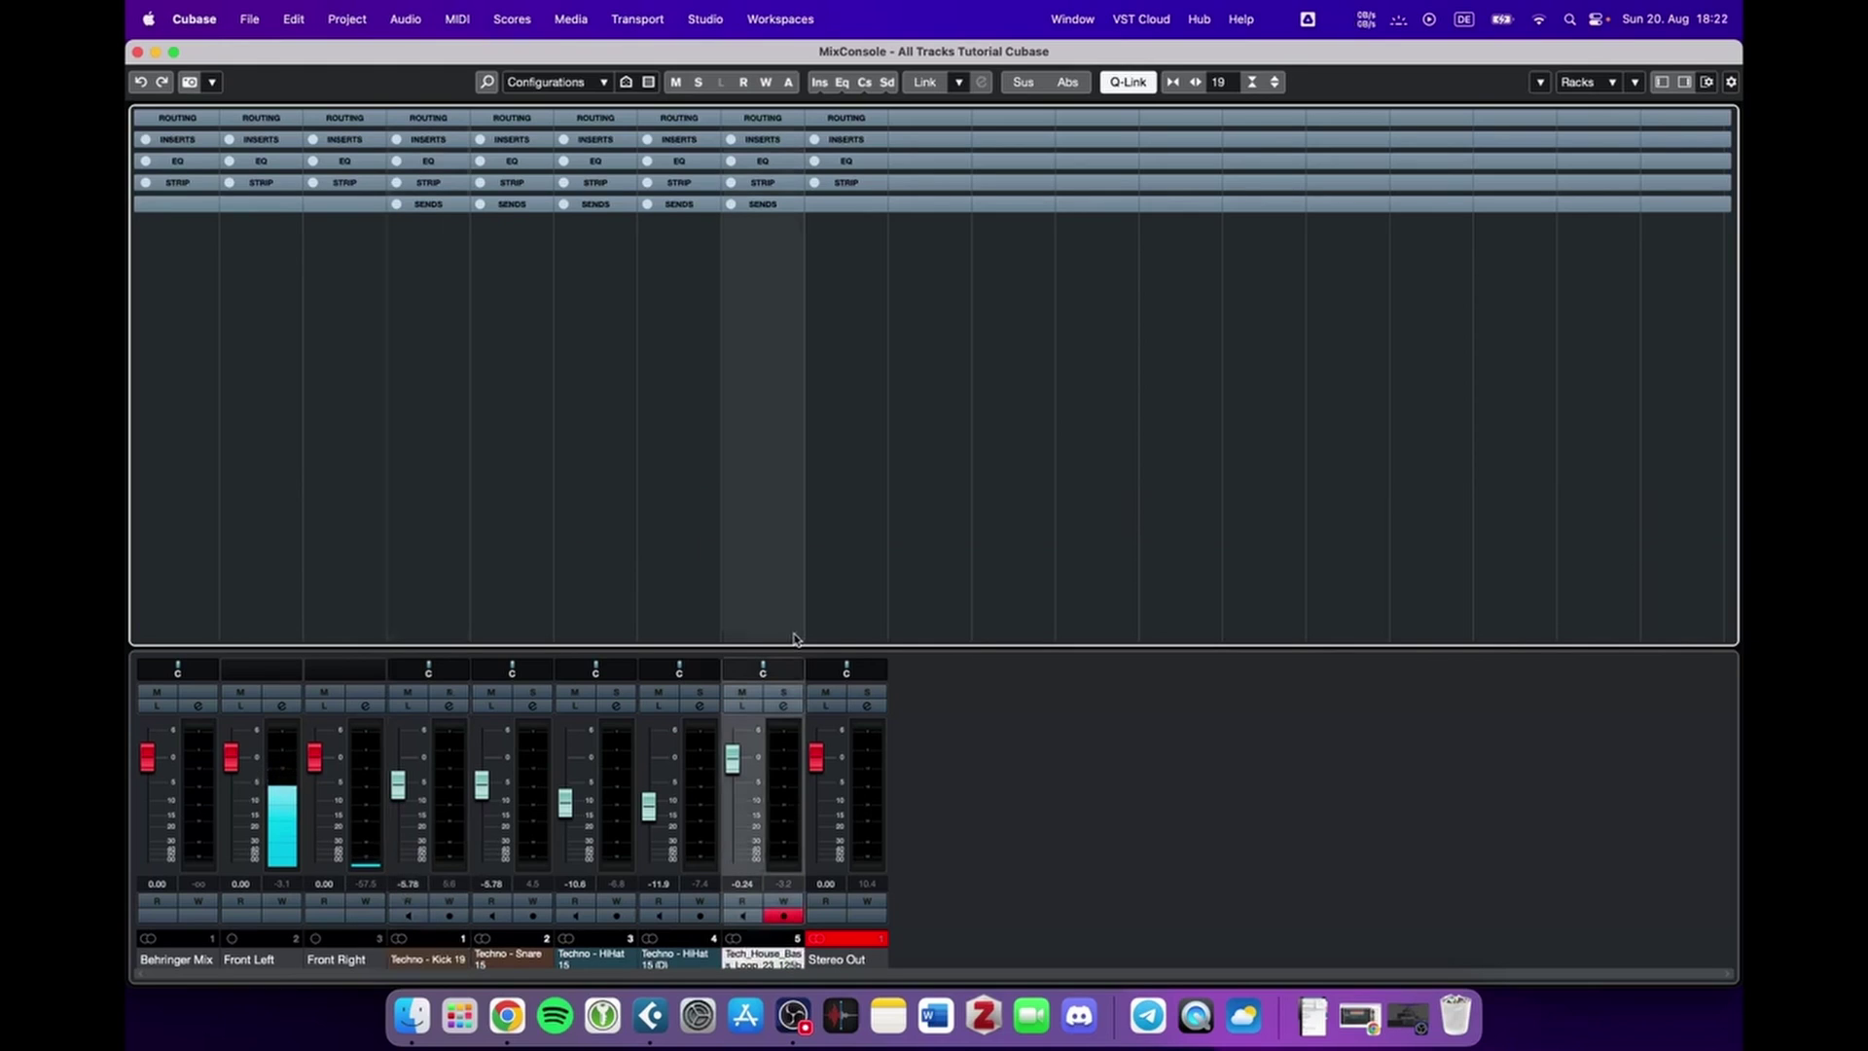
click(692, 617)
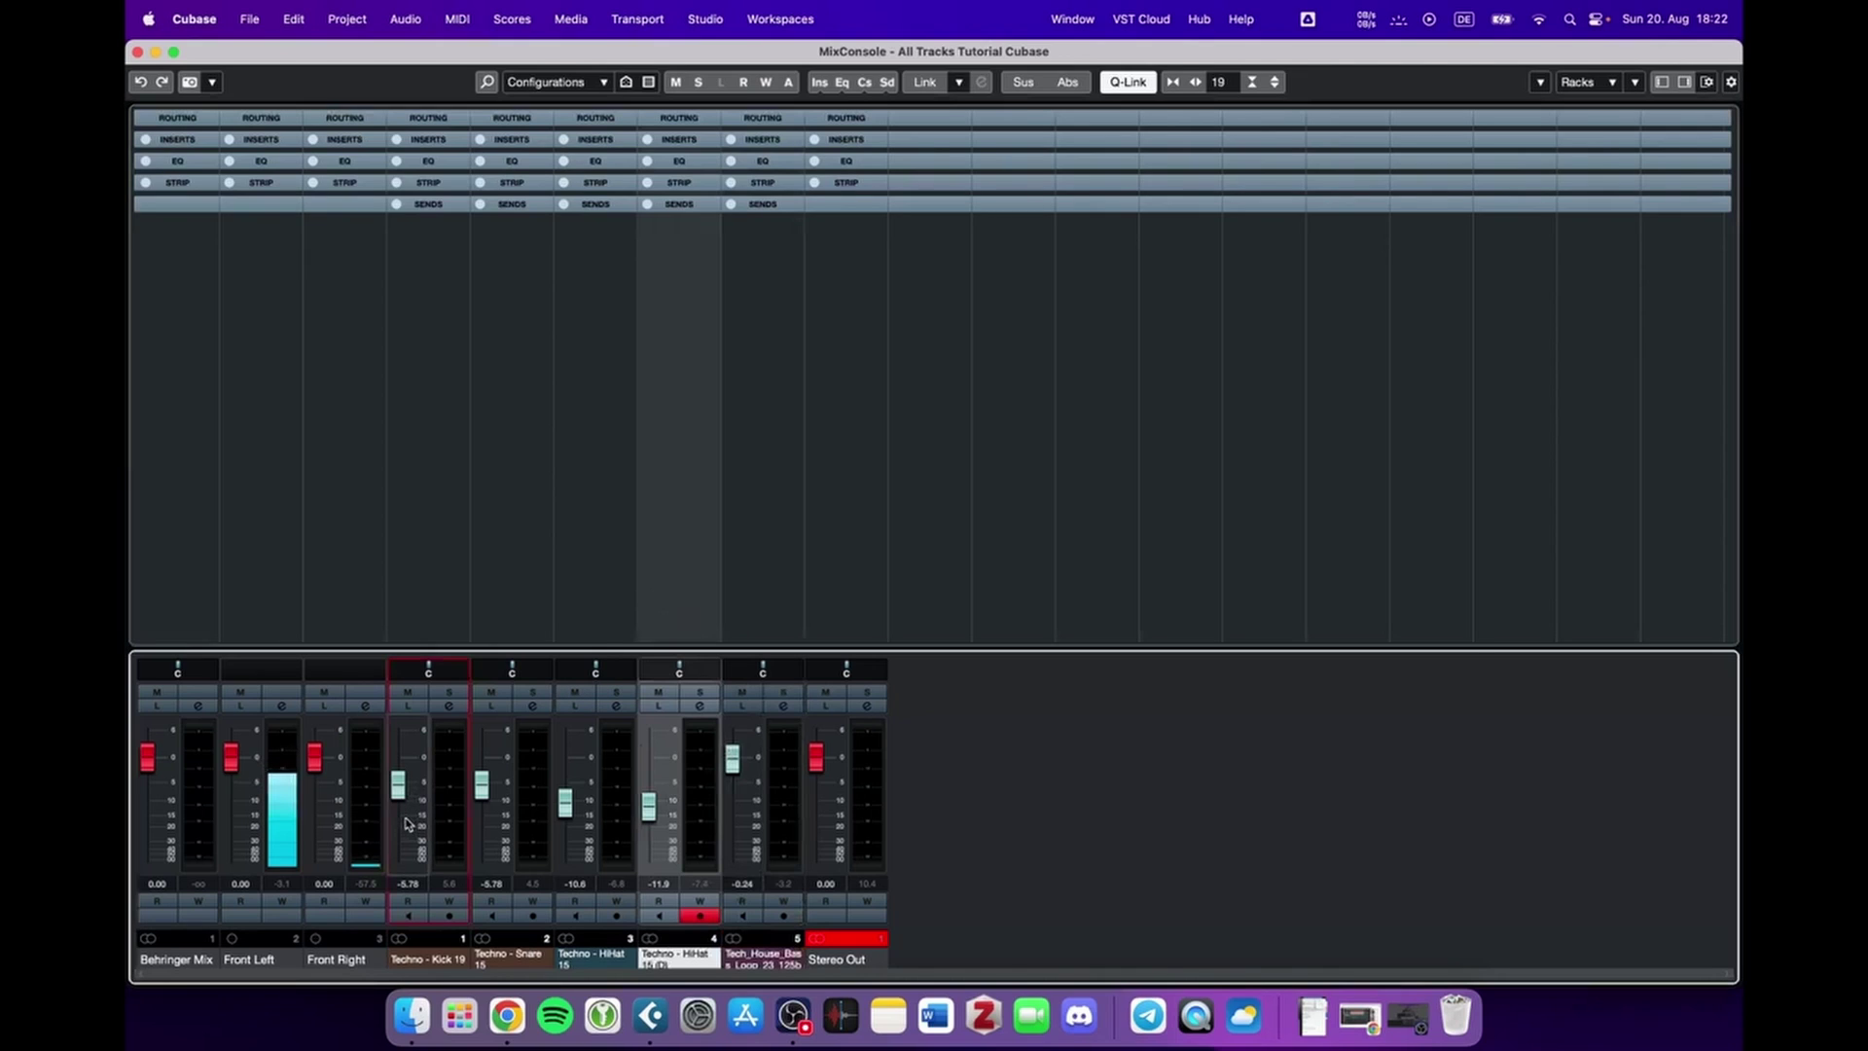
Lower the kick to -6.92 dB and both hi-hats to -11.5 and -13.3 dB
drag(405, 798, 405, 804)
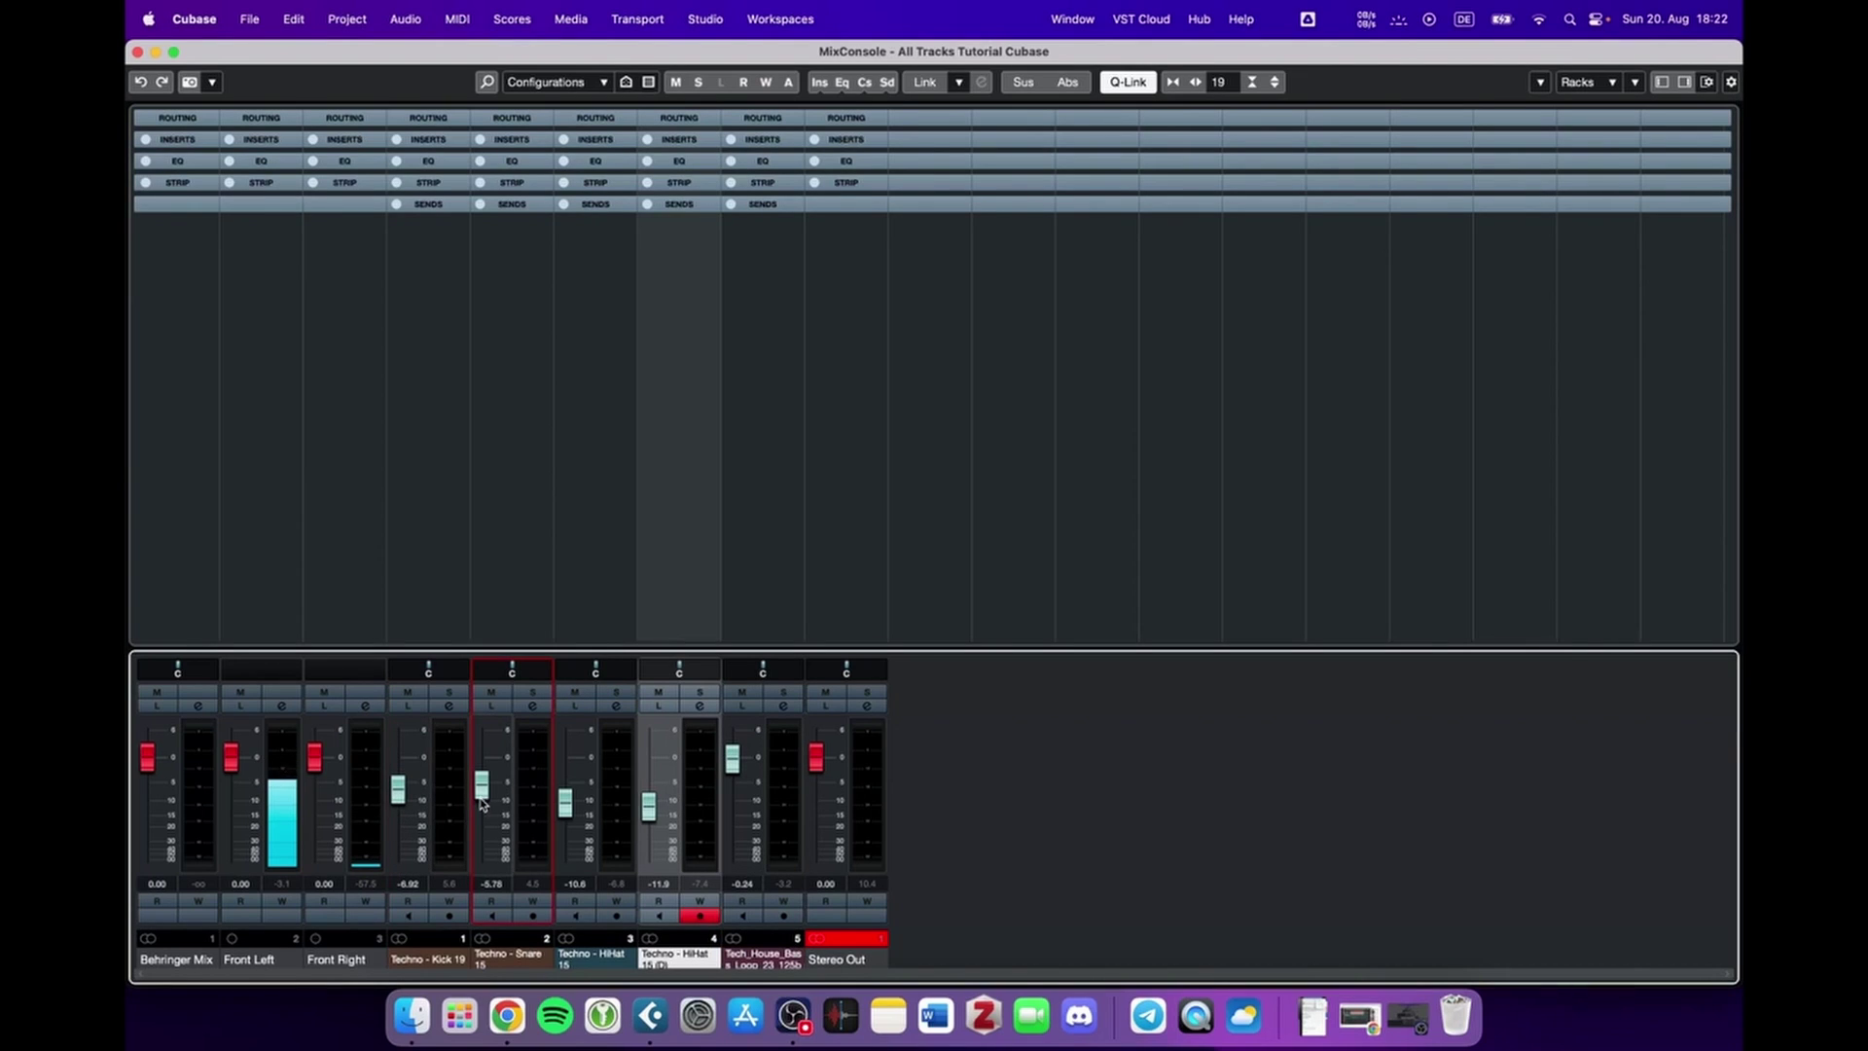
drag(565, 803, 649, 815)
scroll(740, 778, up, 1)
scroll(704, 763, up, 2)
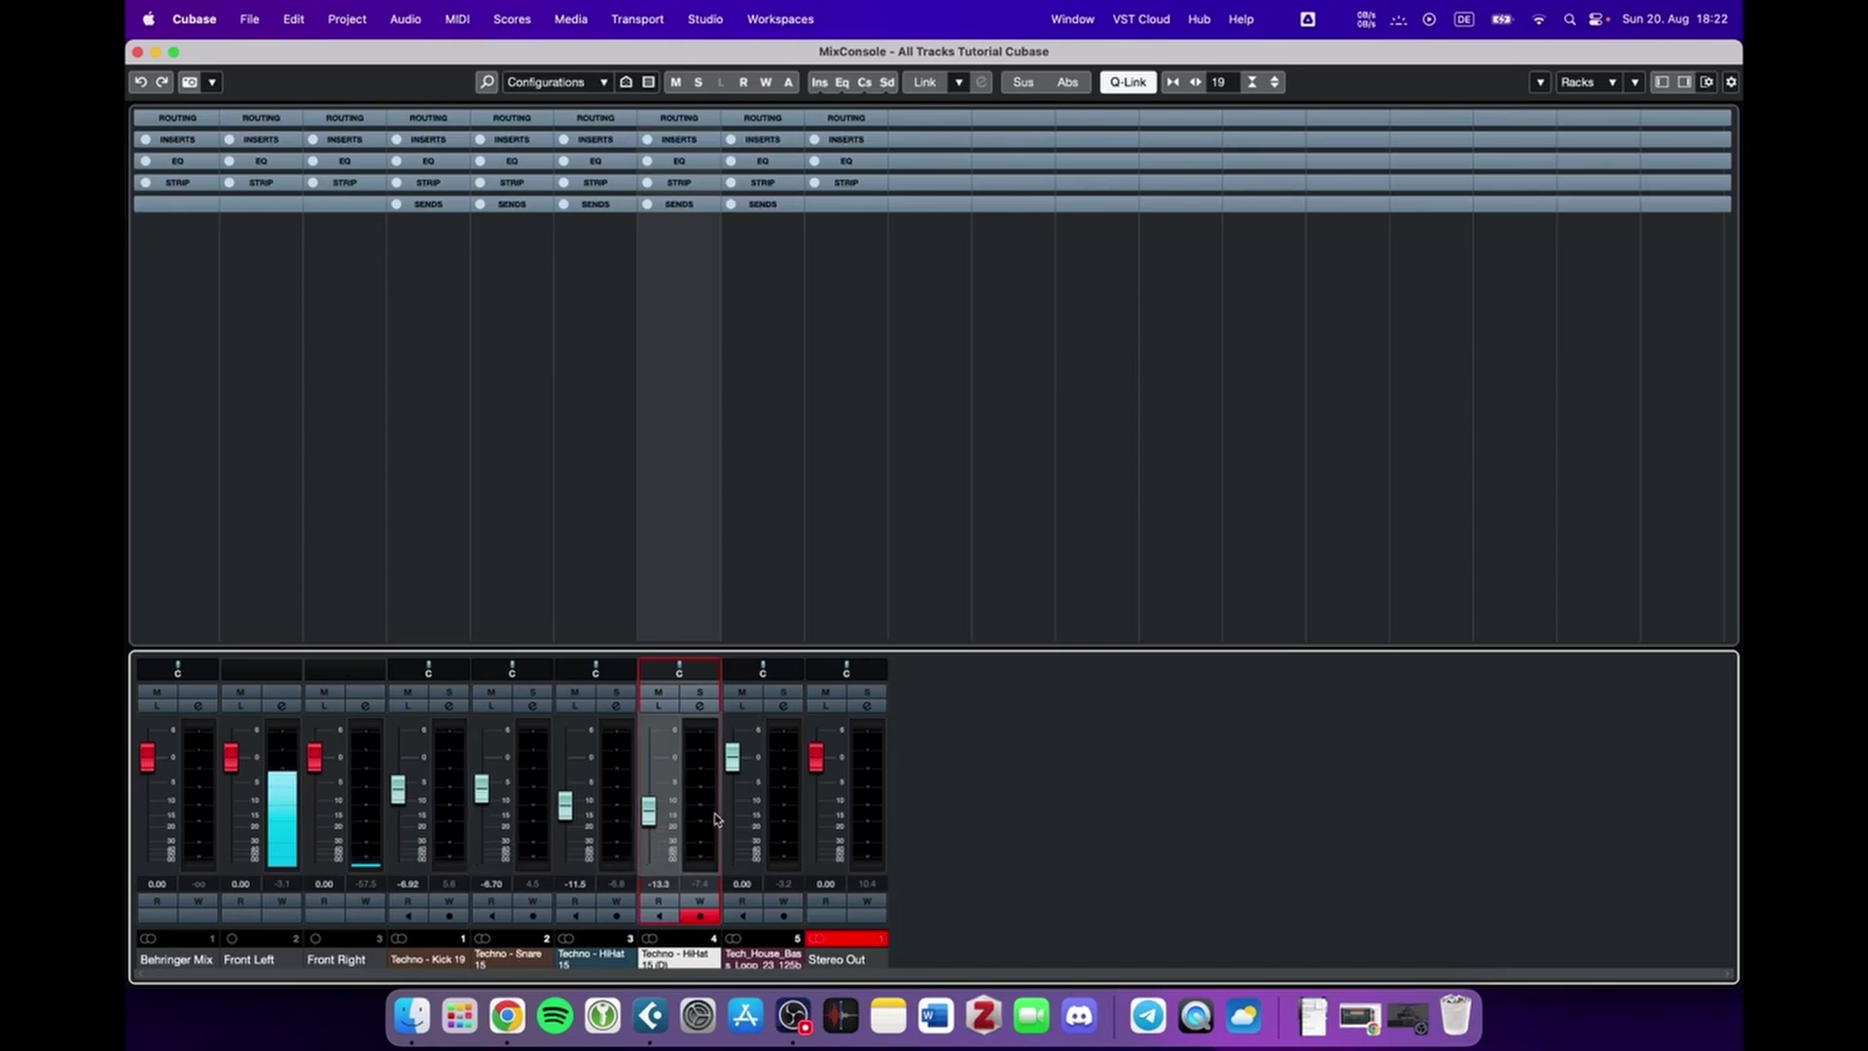
Q-Link kick through bass loop and lower all five about 0.2 dB, then reselect kick
key(Left)
key(Left)
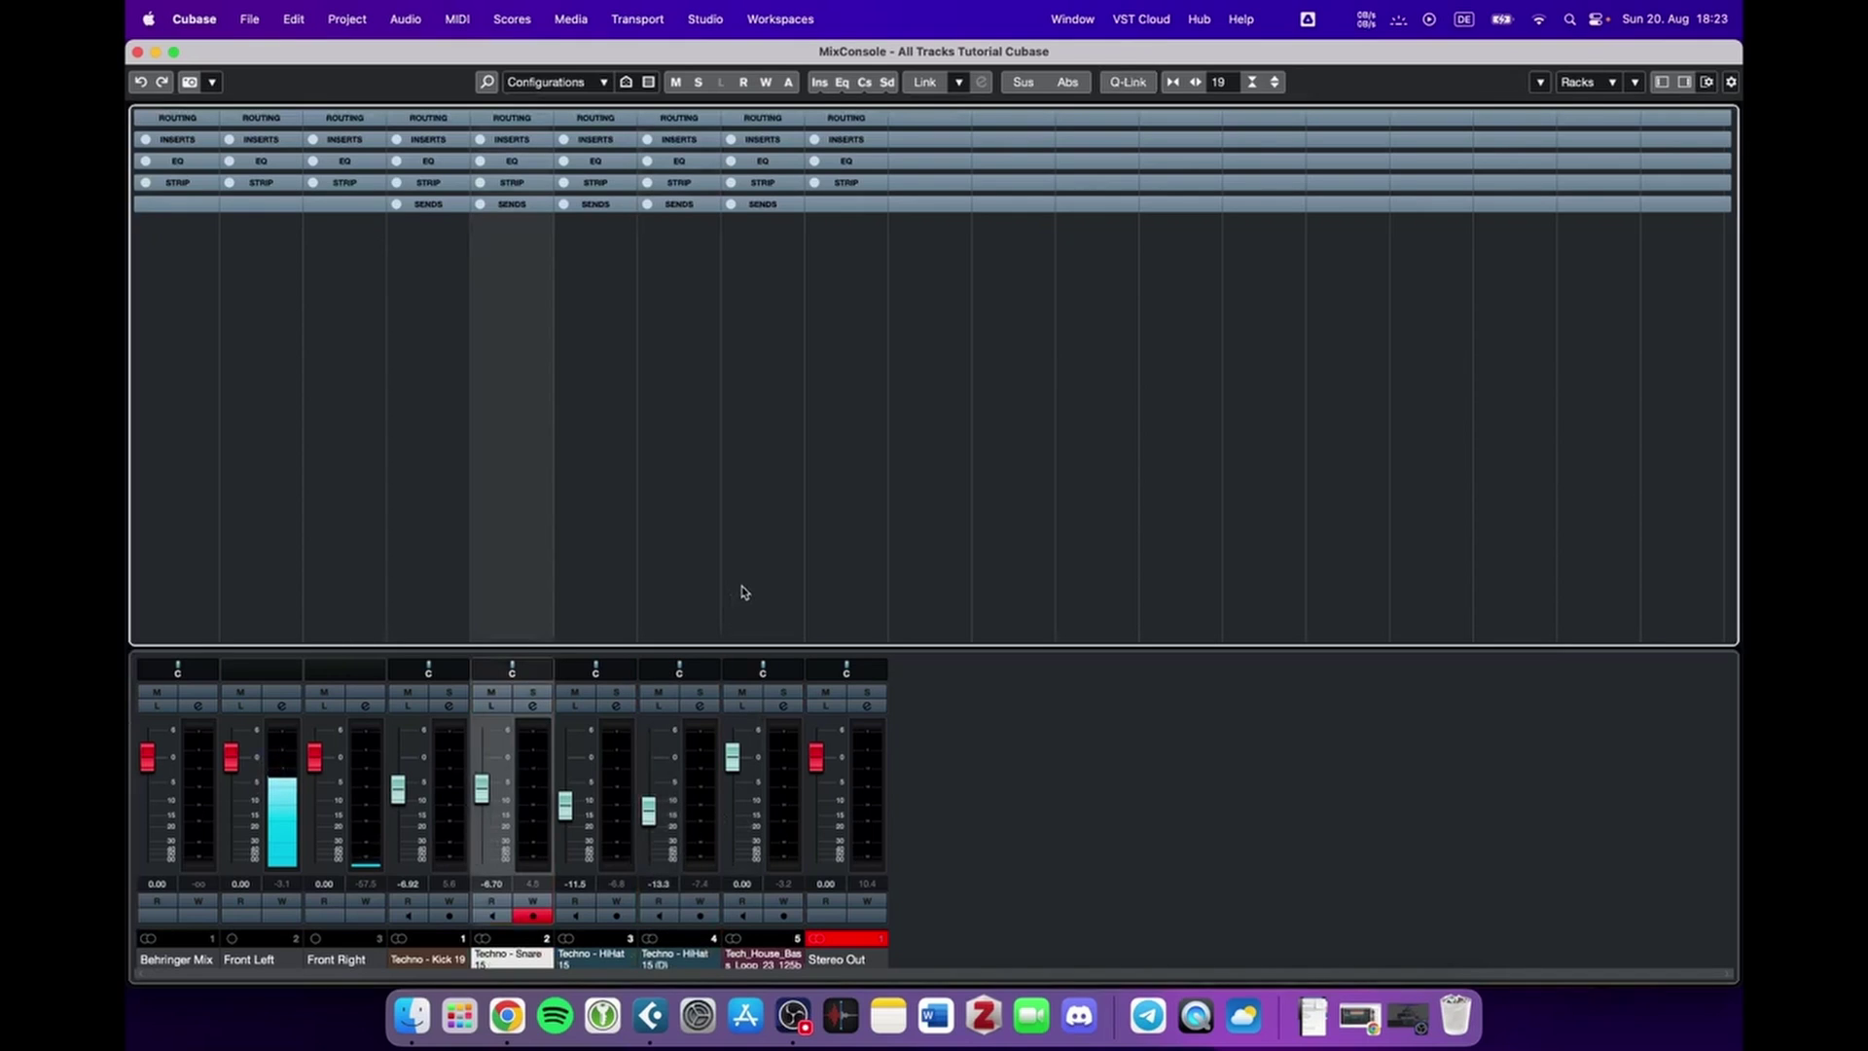
click(743, 592)
shift+click(431, 574)
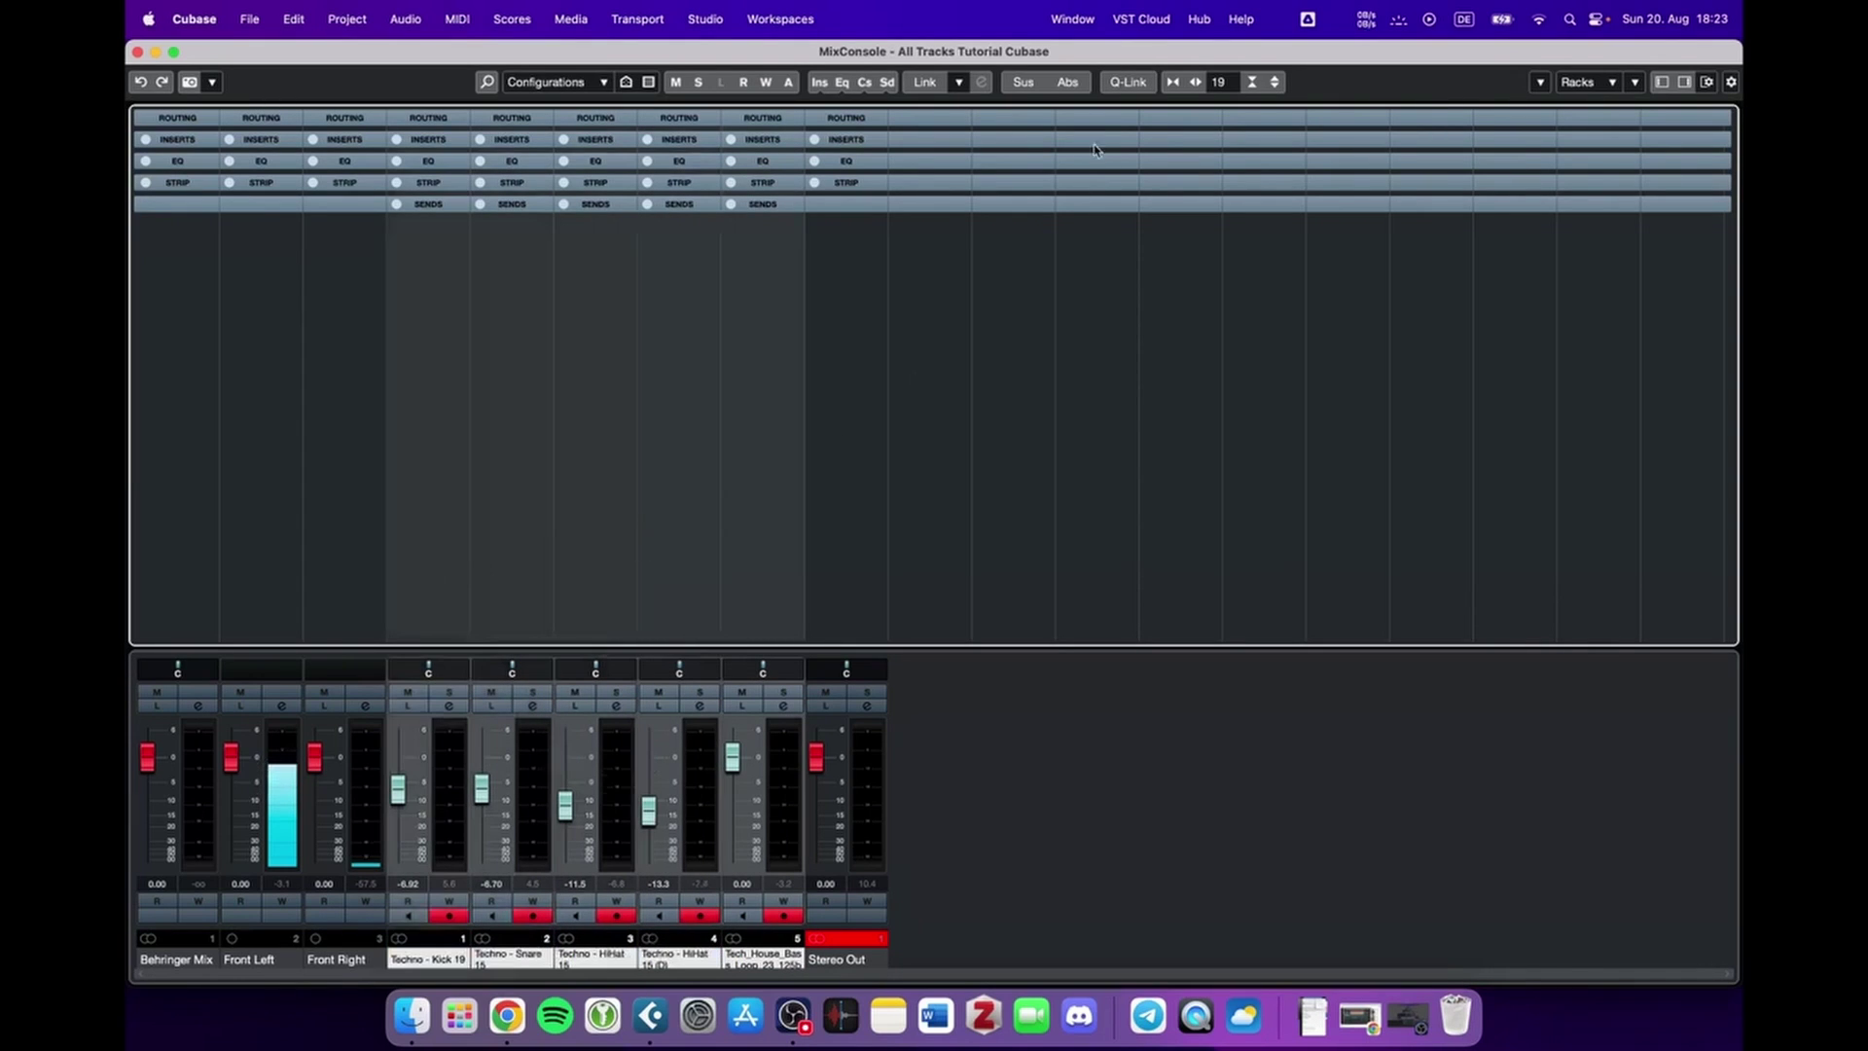
click(1127, 81)
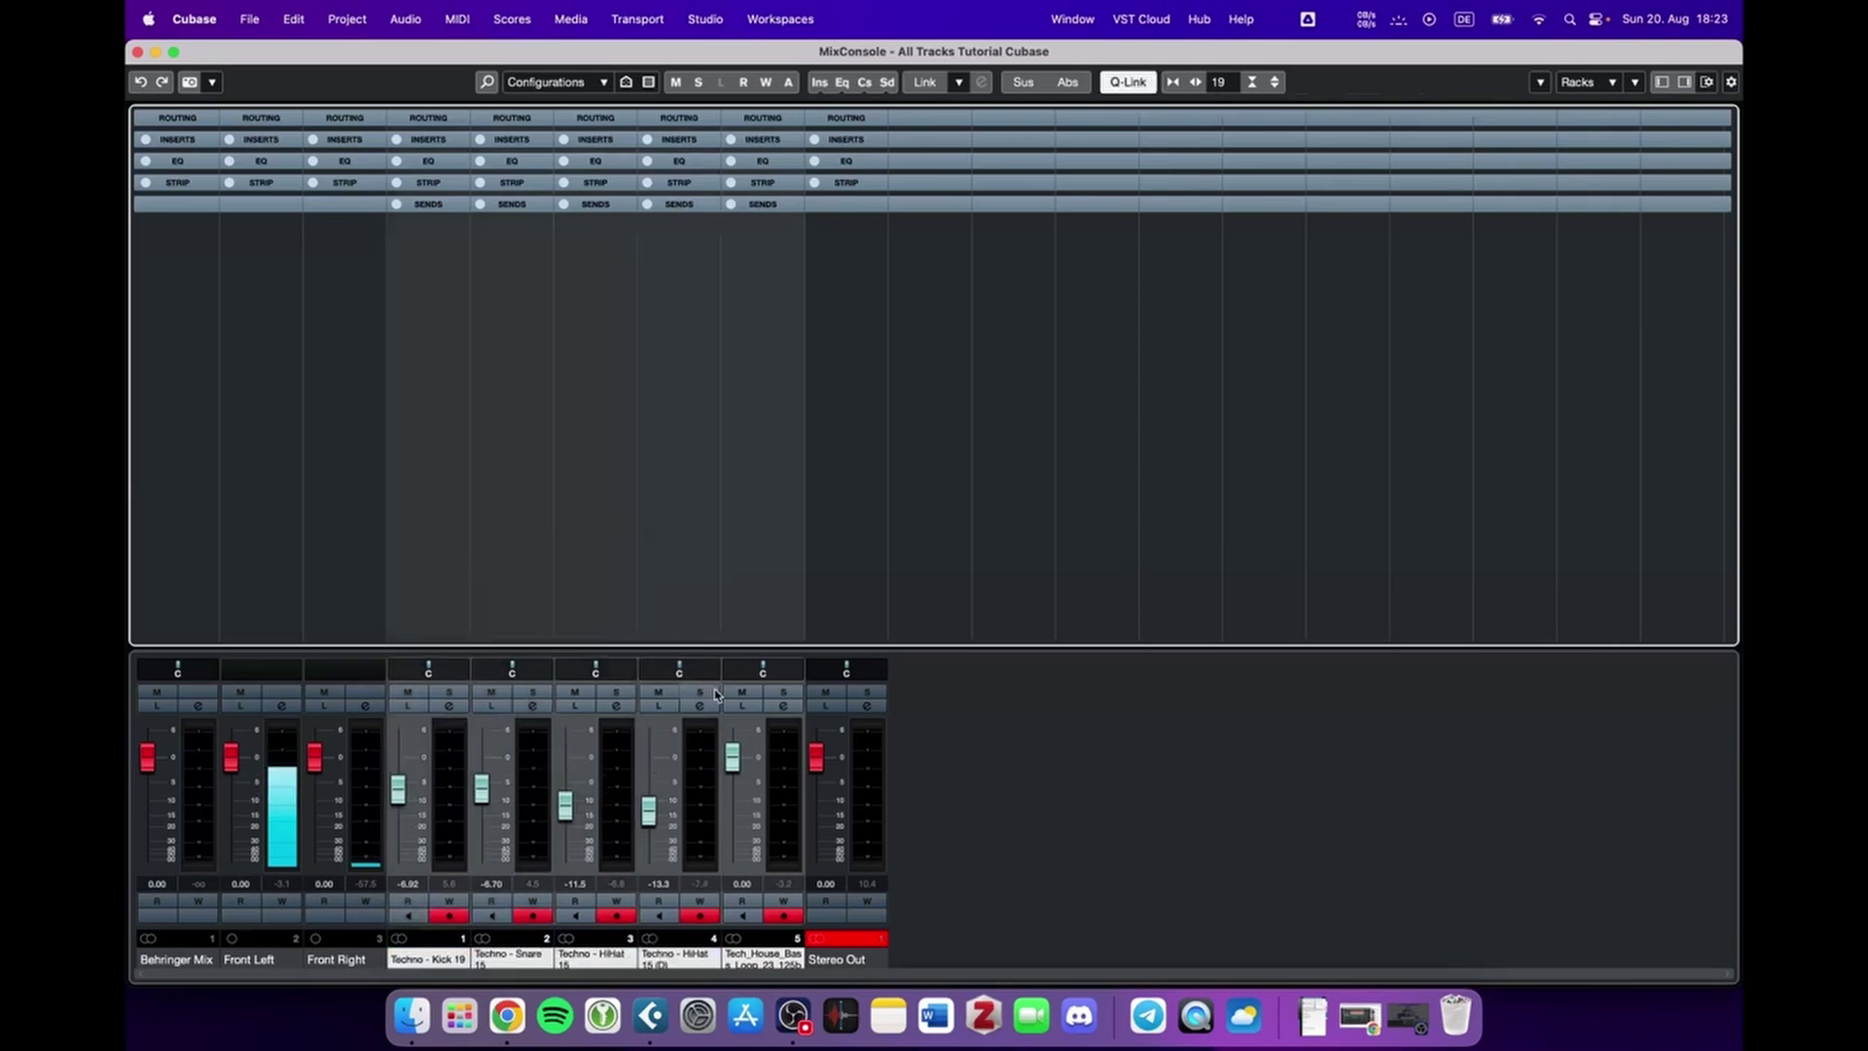
drag(649, 808, 652, 810)
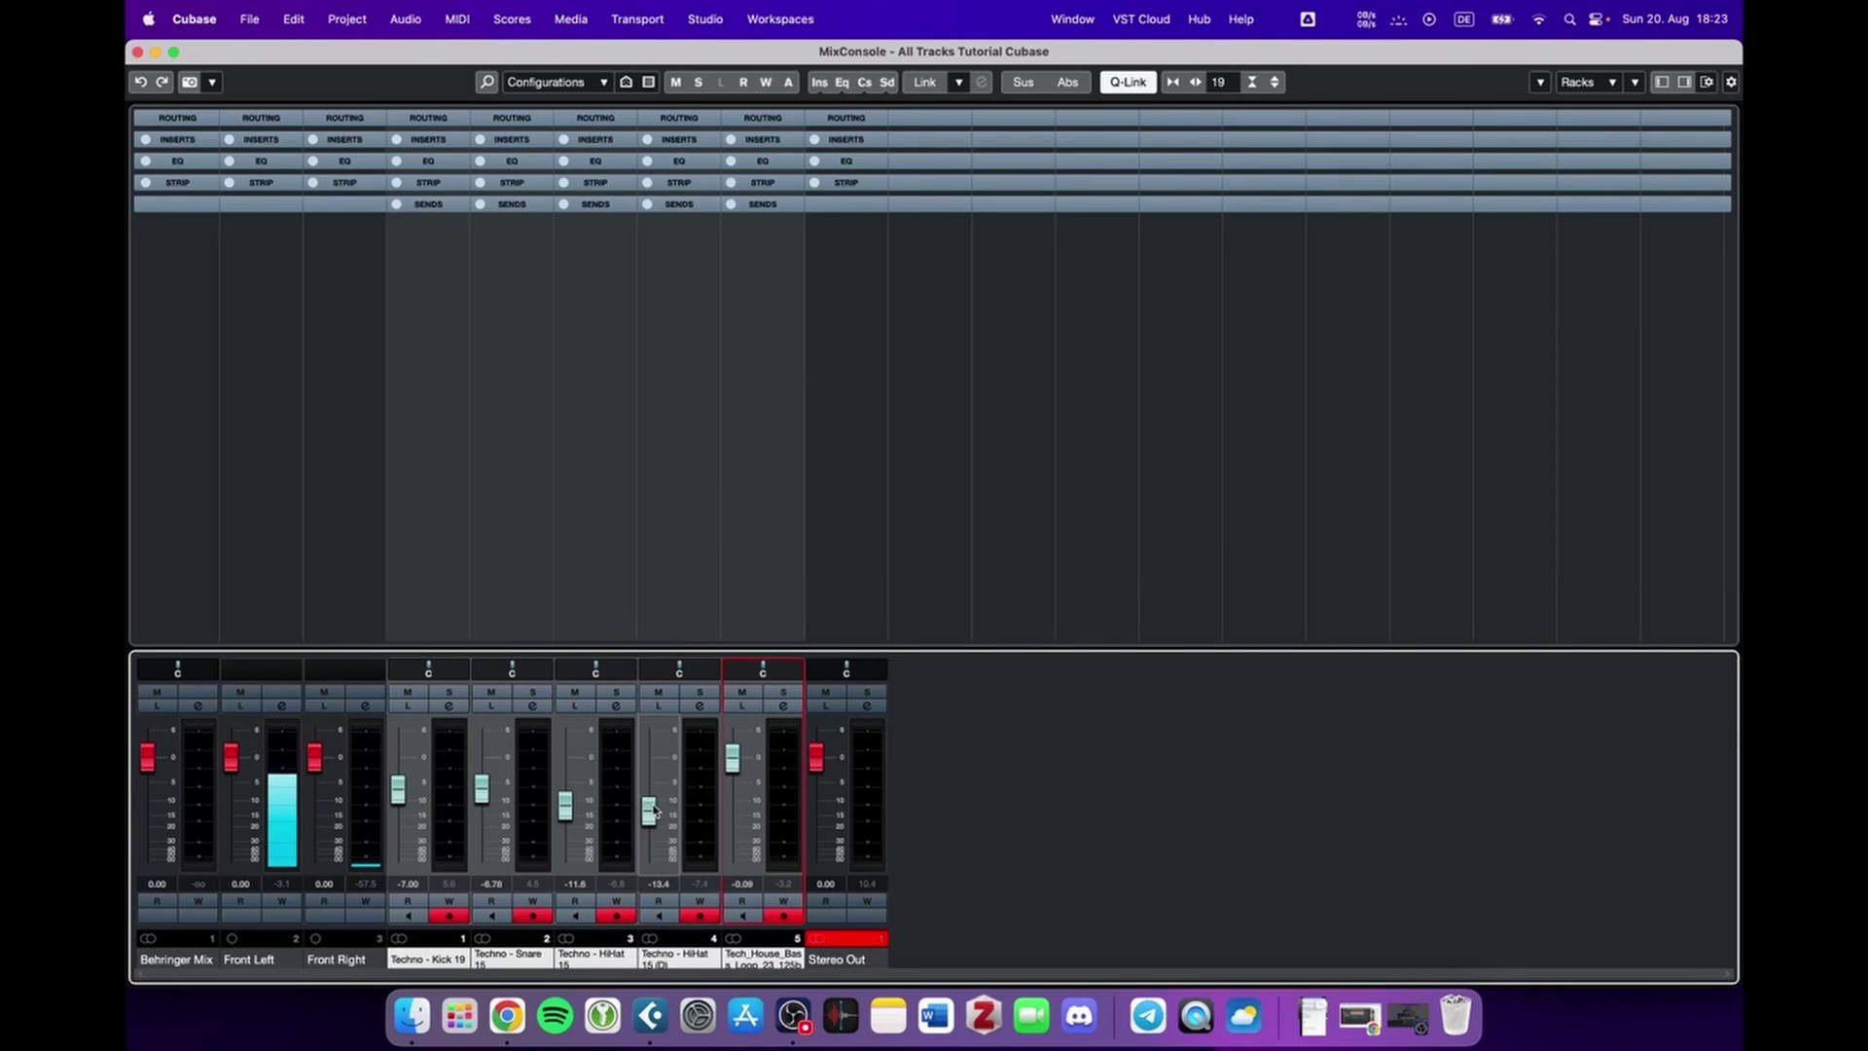
mouse_move(732, 761)
mouse_down()
mouse_move(739, 807)
mouse_move(743, 739)
mouse_move(747, 796)
mouse_move(745, 761)
mouse_up()
click(531, 616)
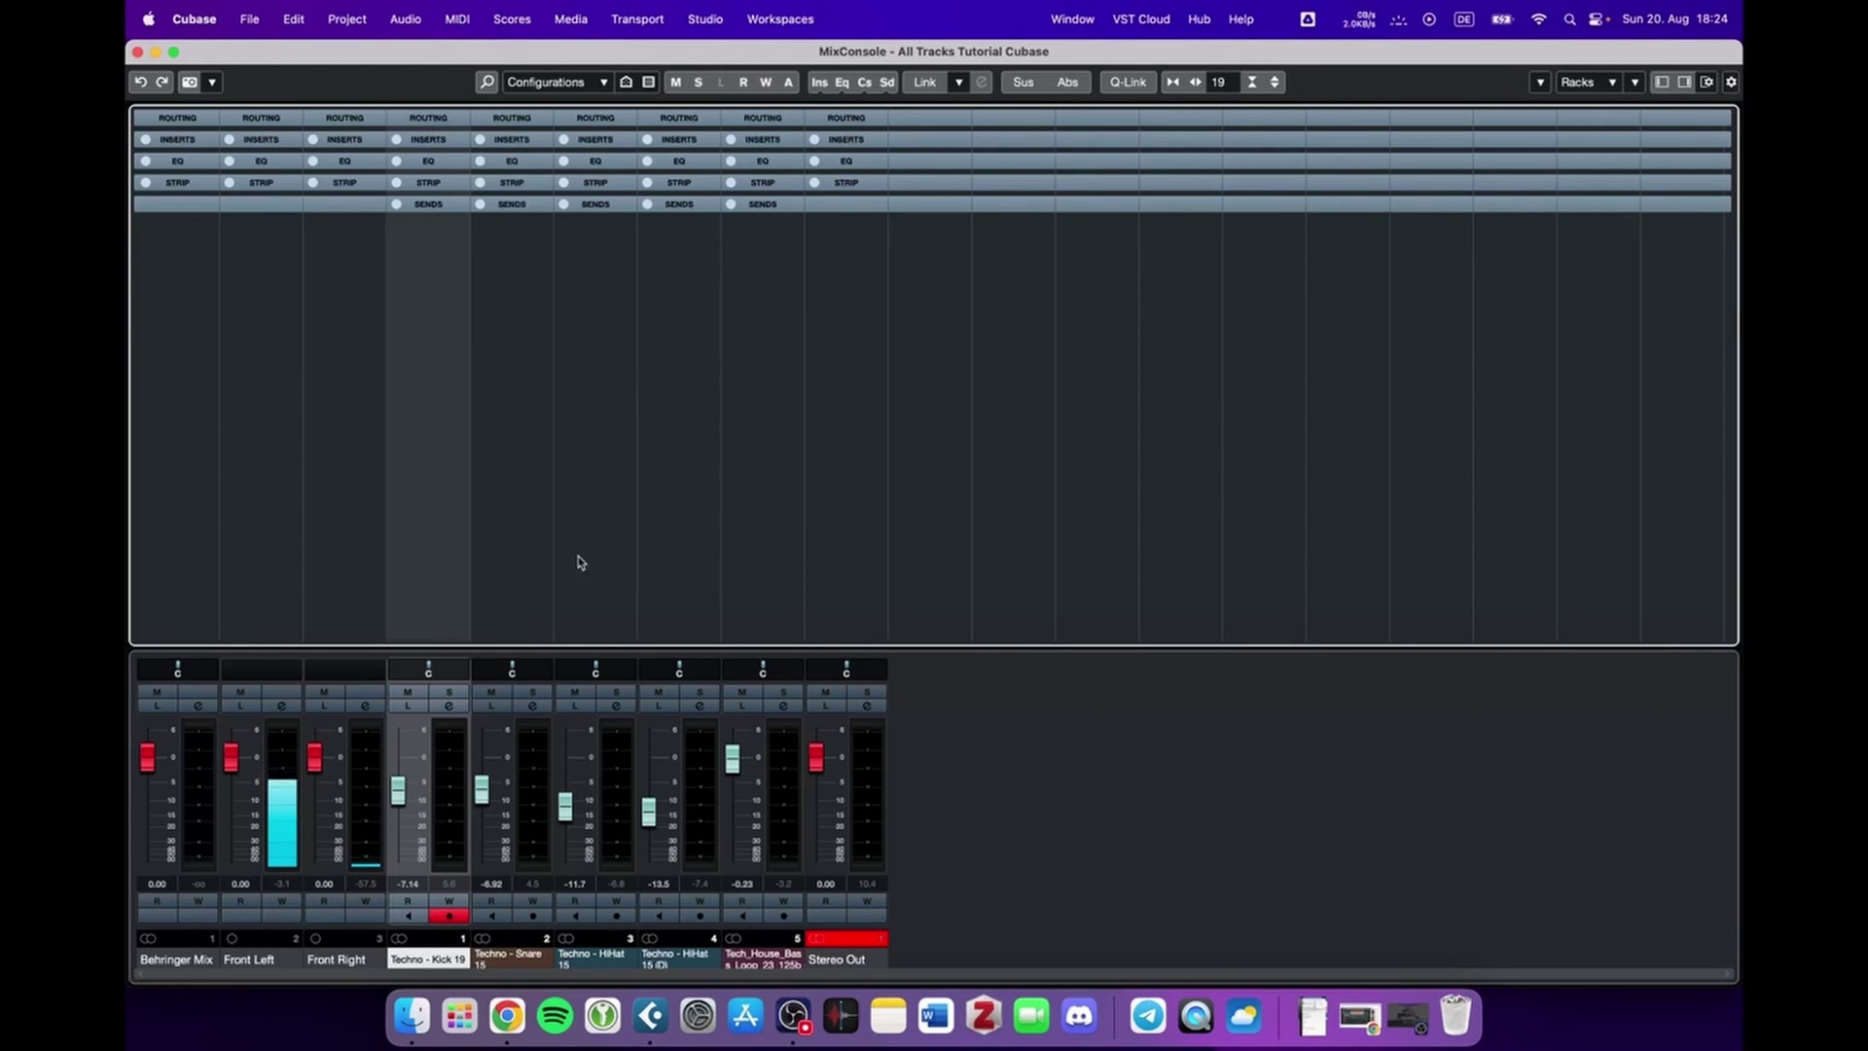
Link kick and snare and raise them together to -3.07 and -2.85 dB
key(Right)
key(Right)
key(Right)
key(Right)
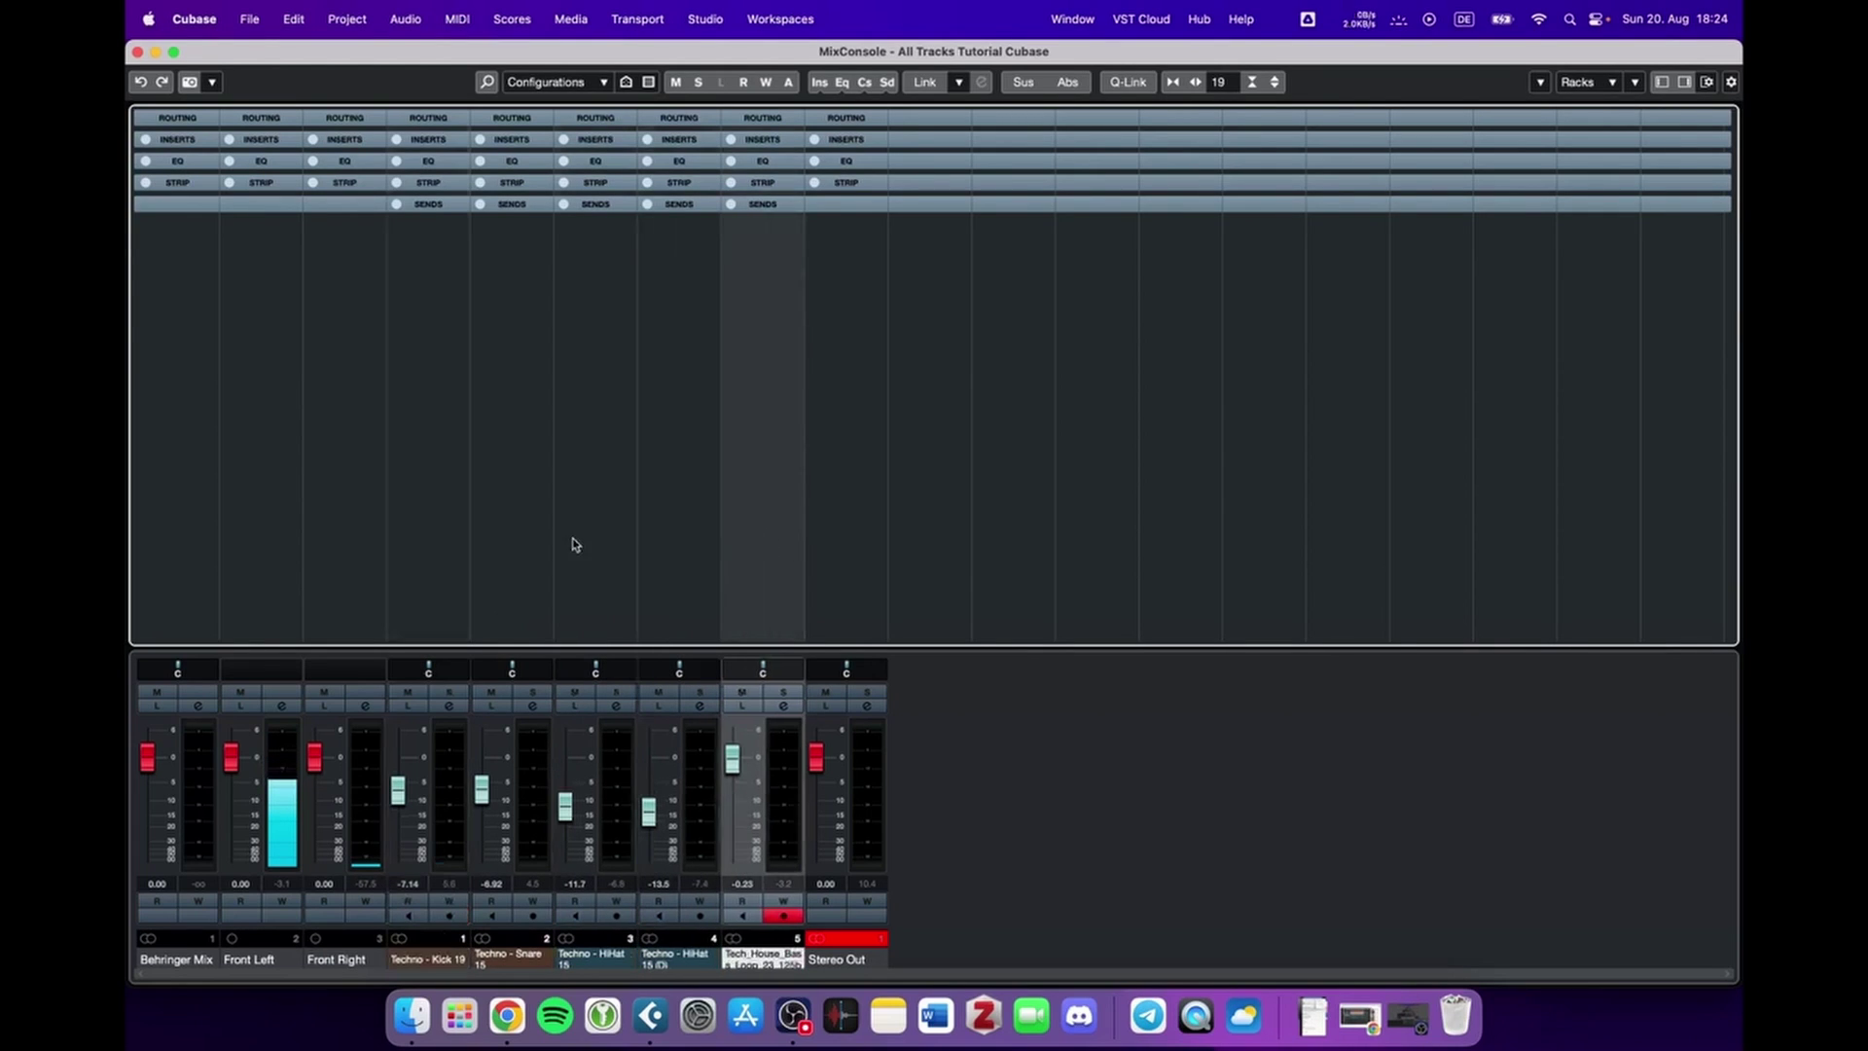
key(Left)
key(Left)
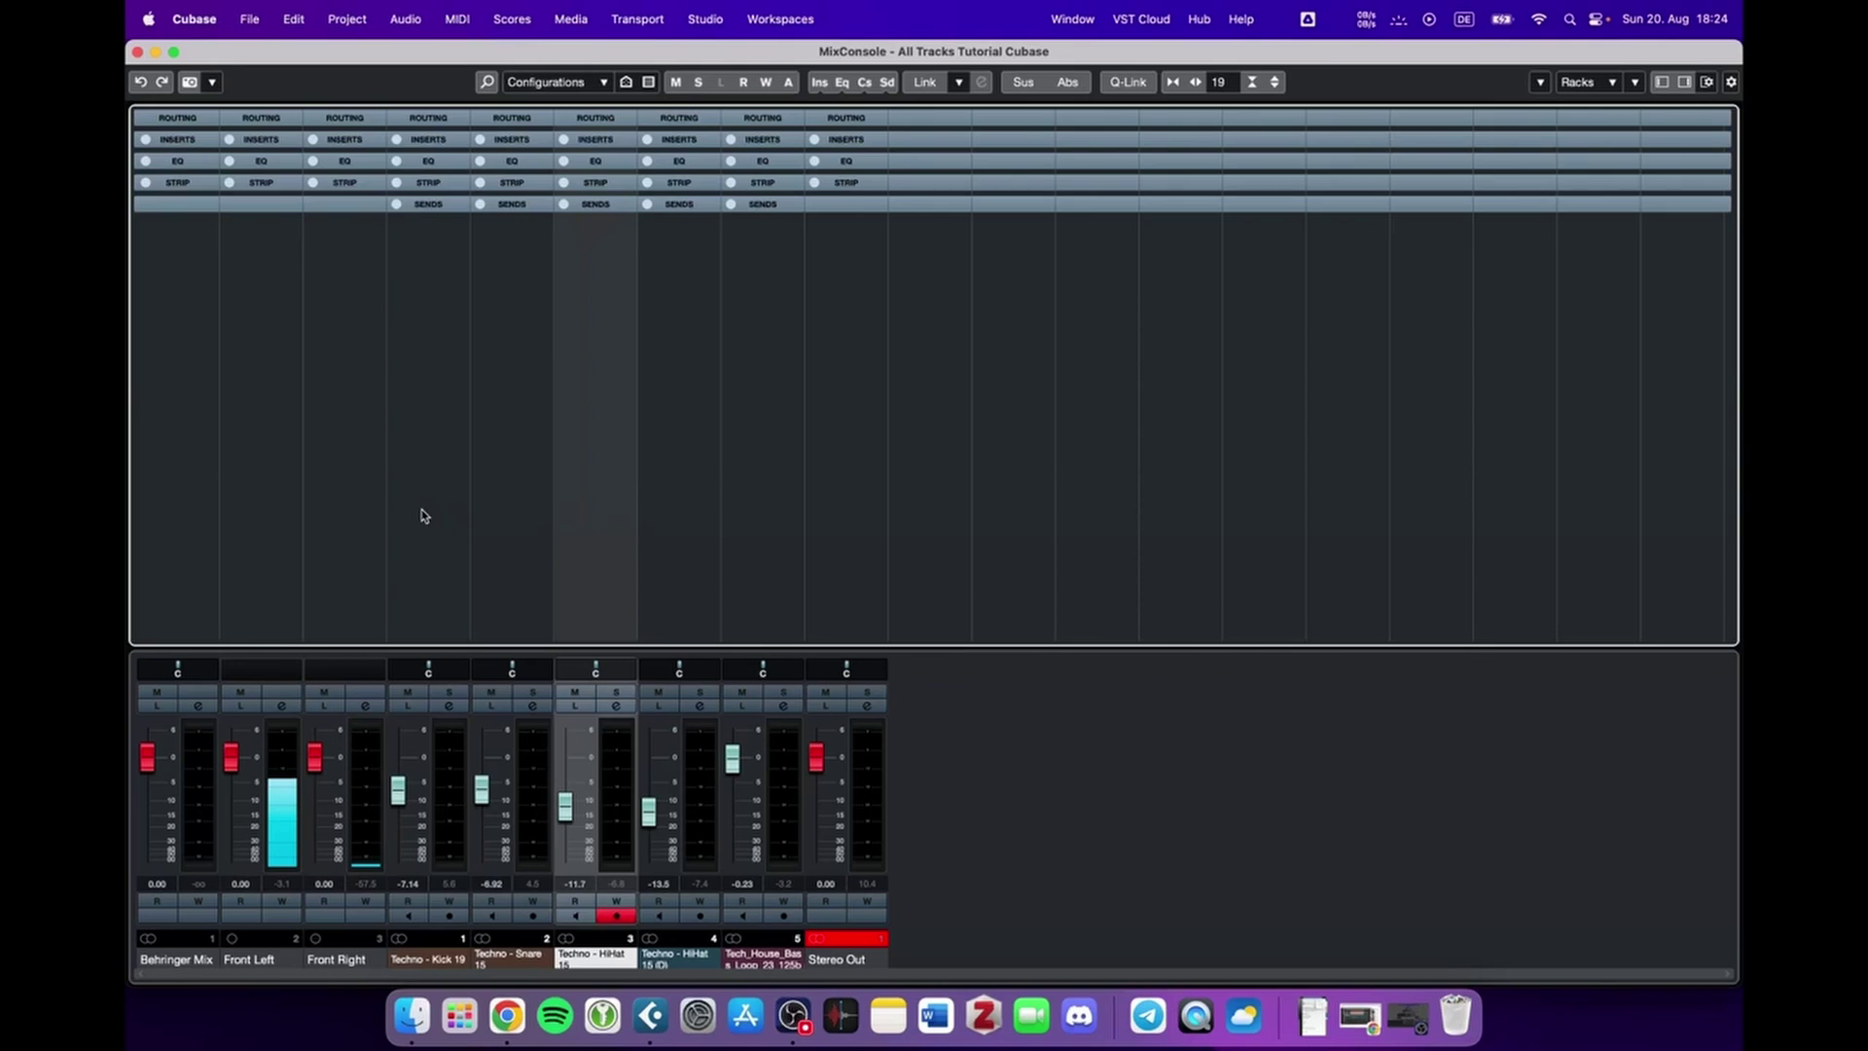
key(Left)
key(Left)
shift+click(482, 442)
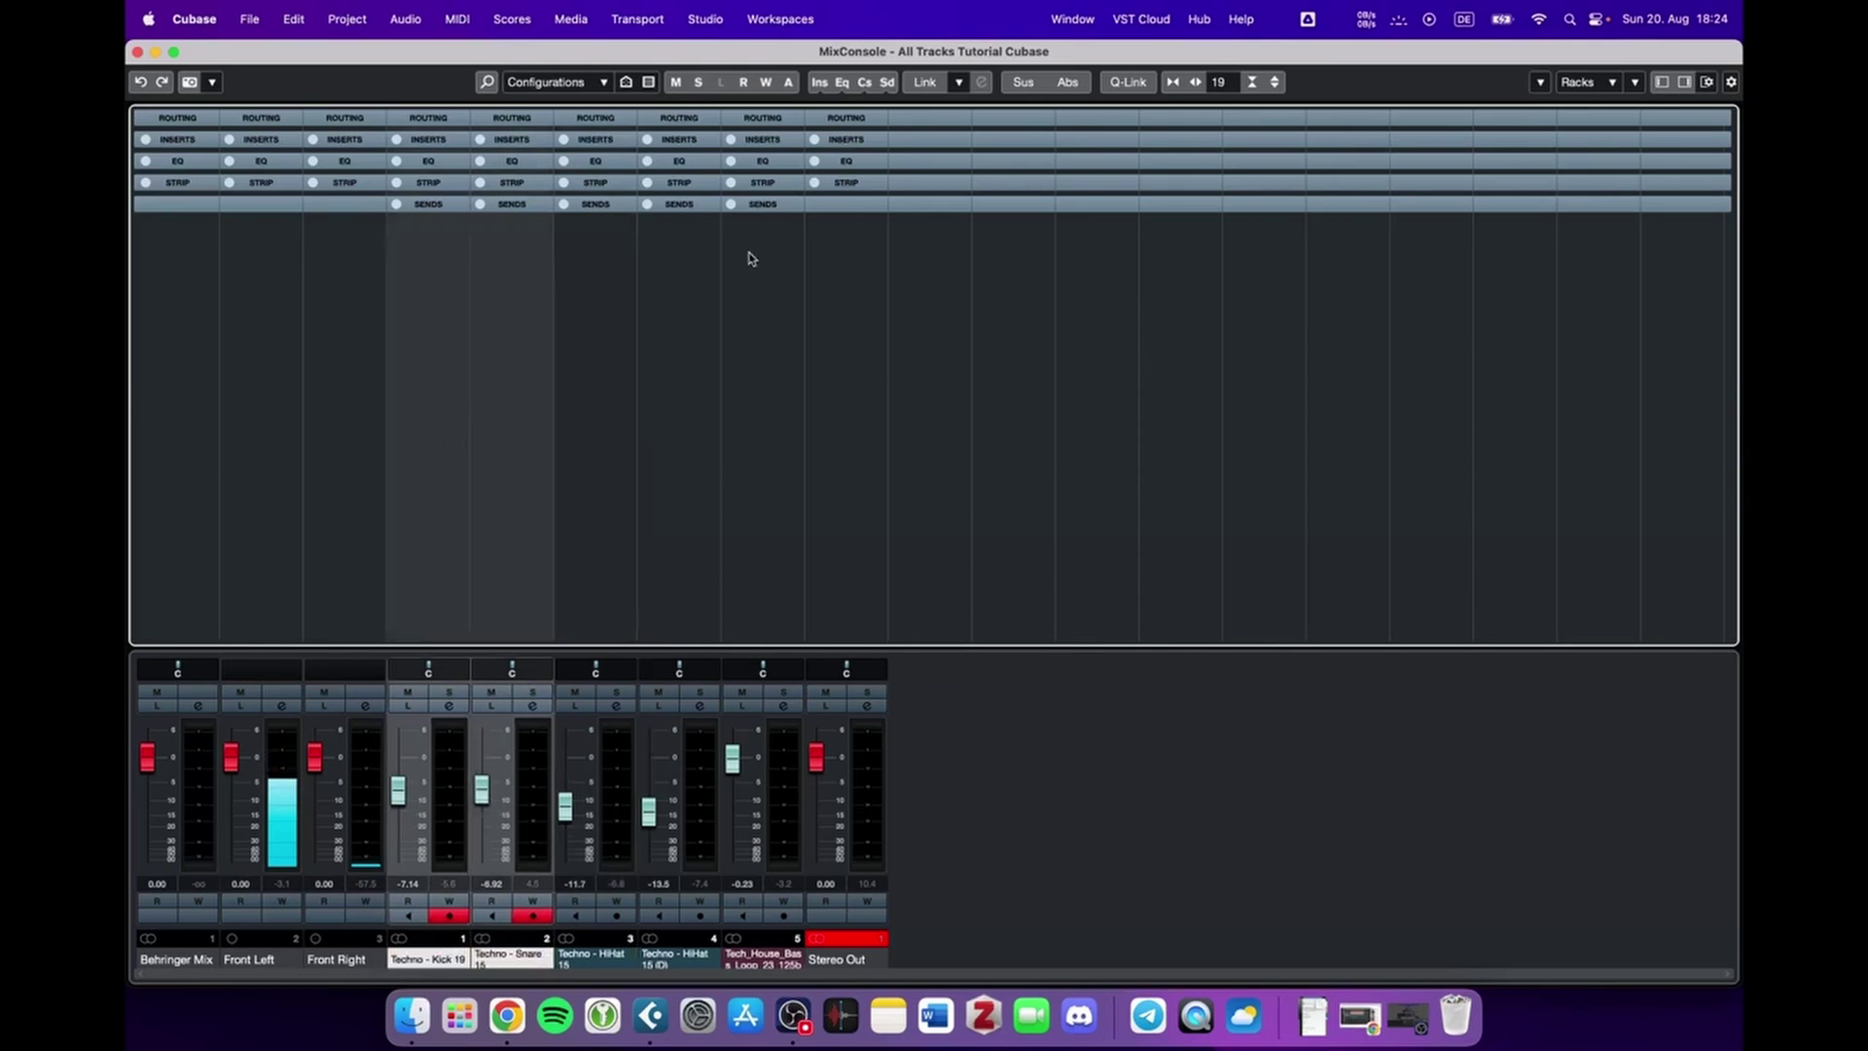
click(1123, 82)
drag(480, 795, 503, 780)
Select only the kick, then select the Snare 15 and Kick 19 channels together
click(450, 542)
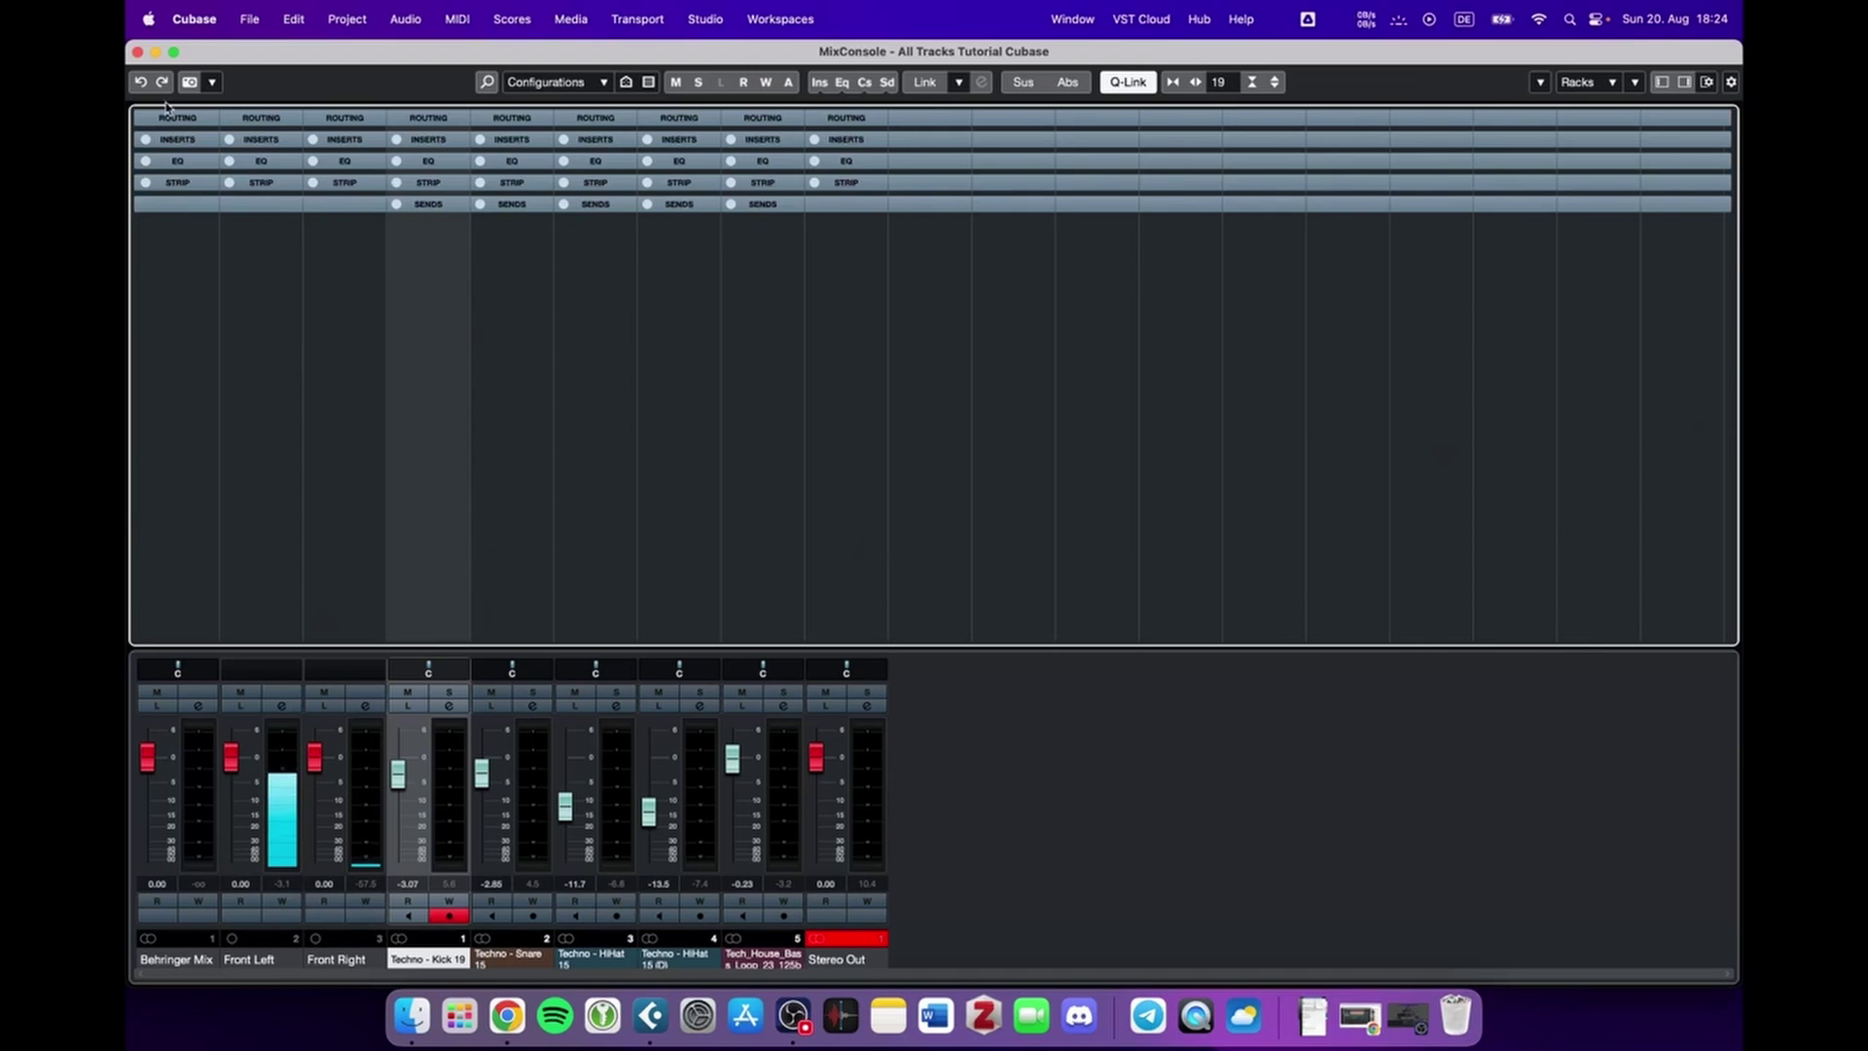
click(550, 525)
shift+click(407, 520)
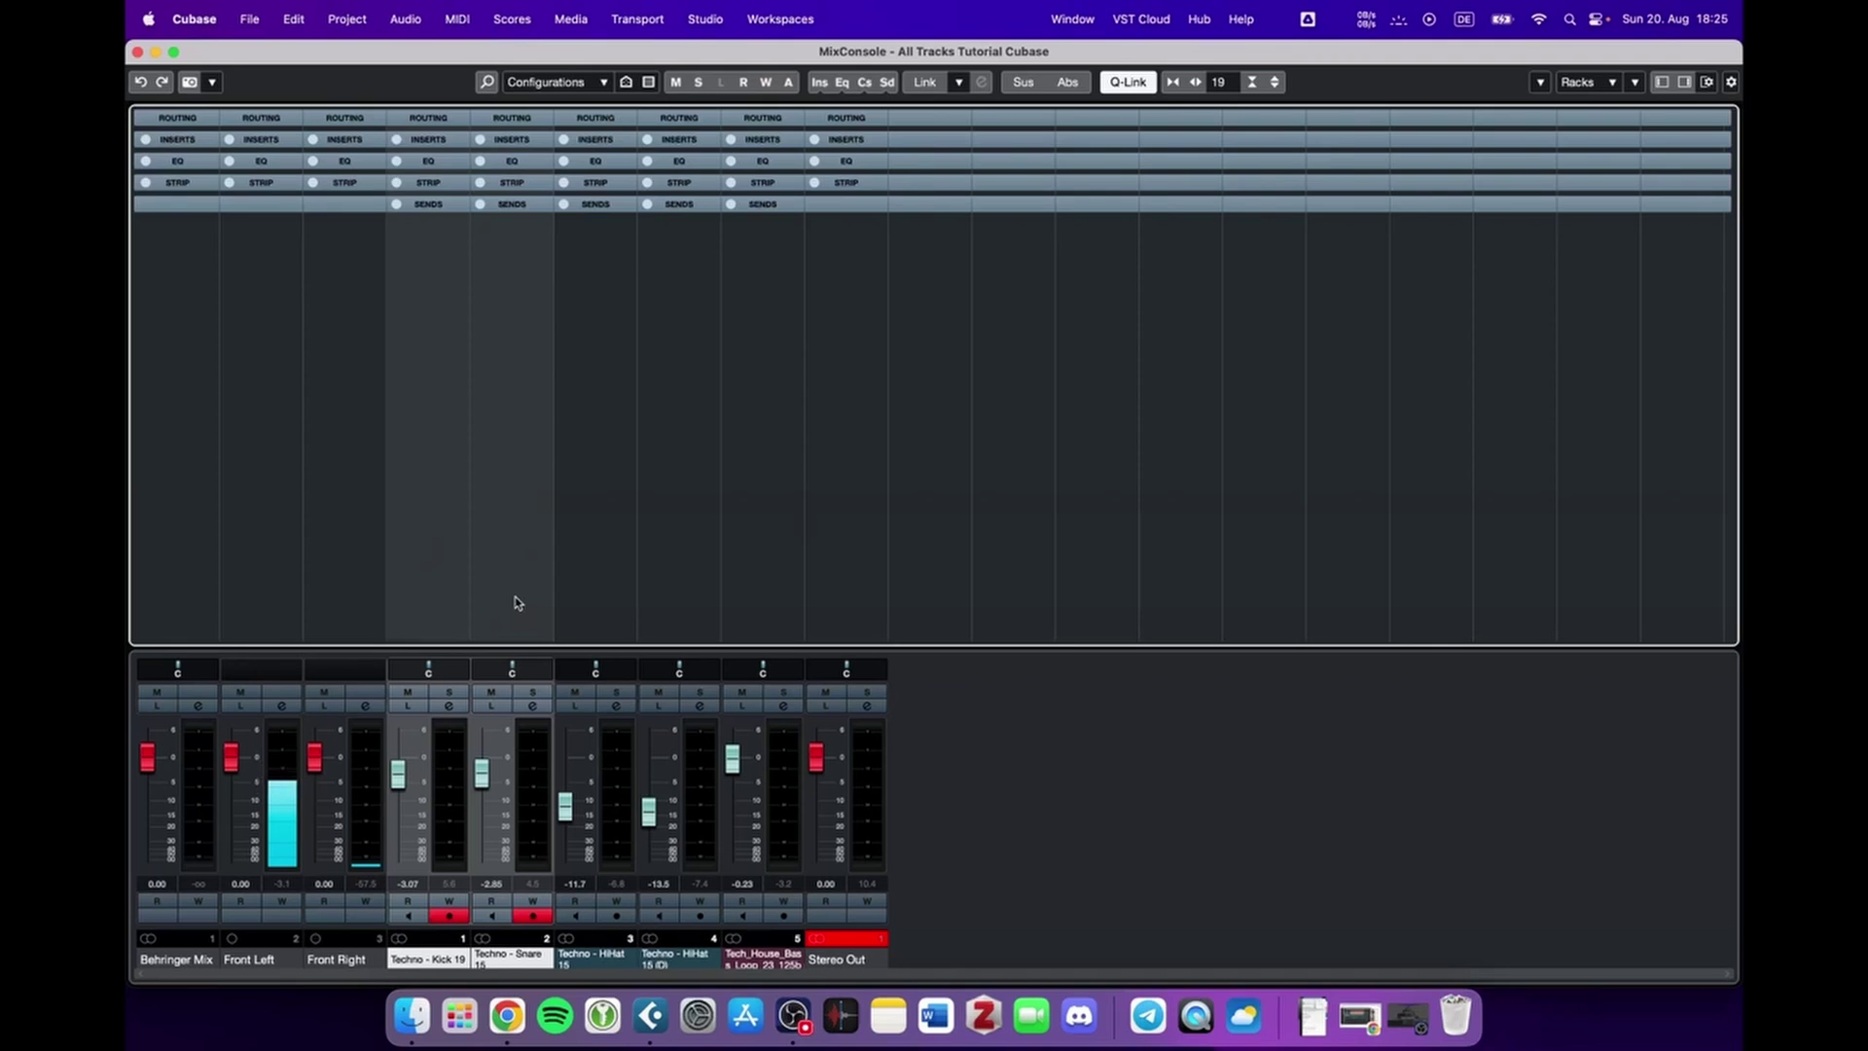
Add a VCA fader controlling the selected kick and snare channels
shift+click(423, 547)
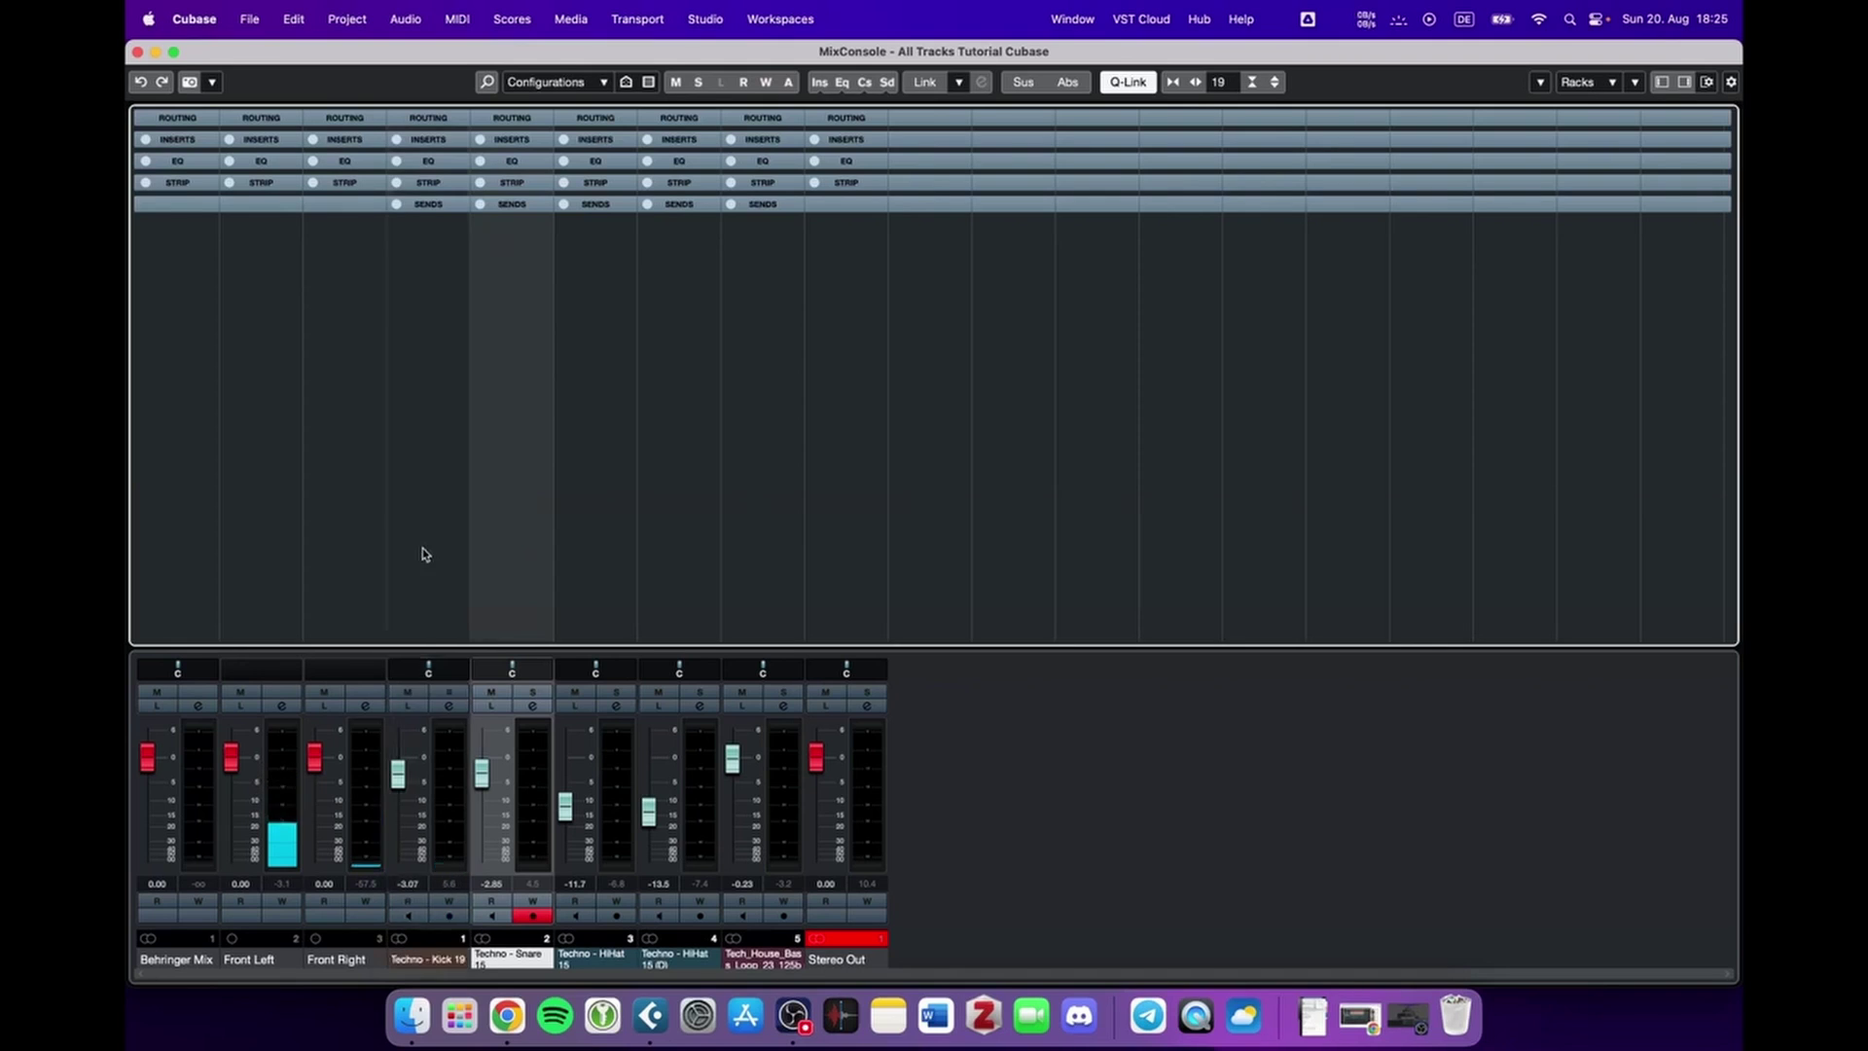
shift+click(422, 547)
right_click(493, 520)
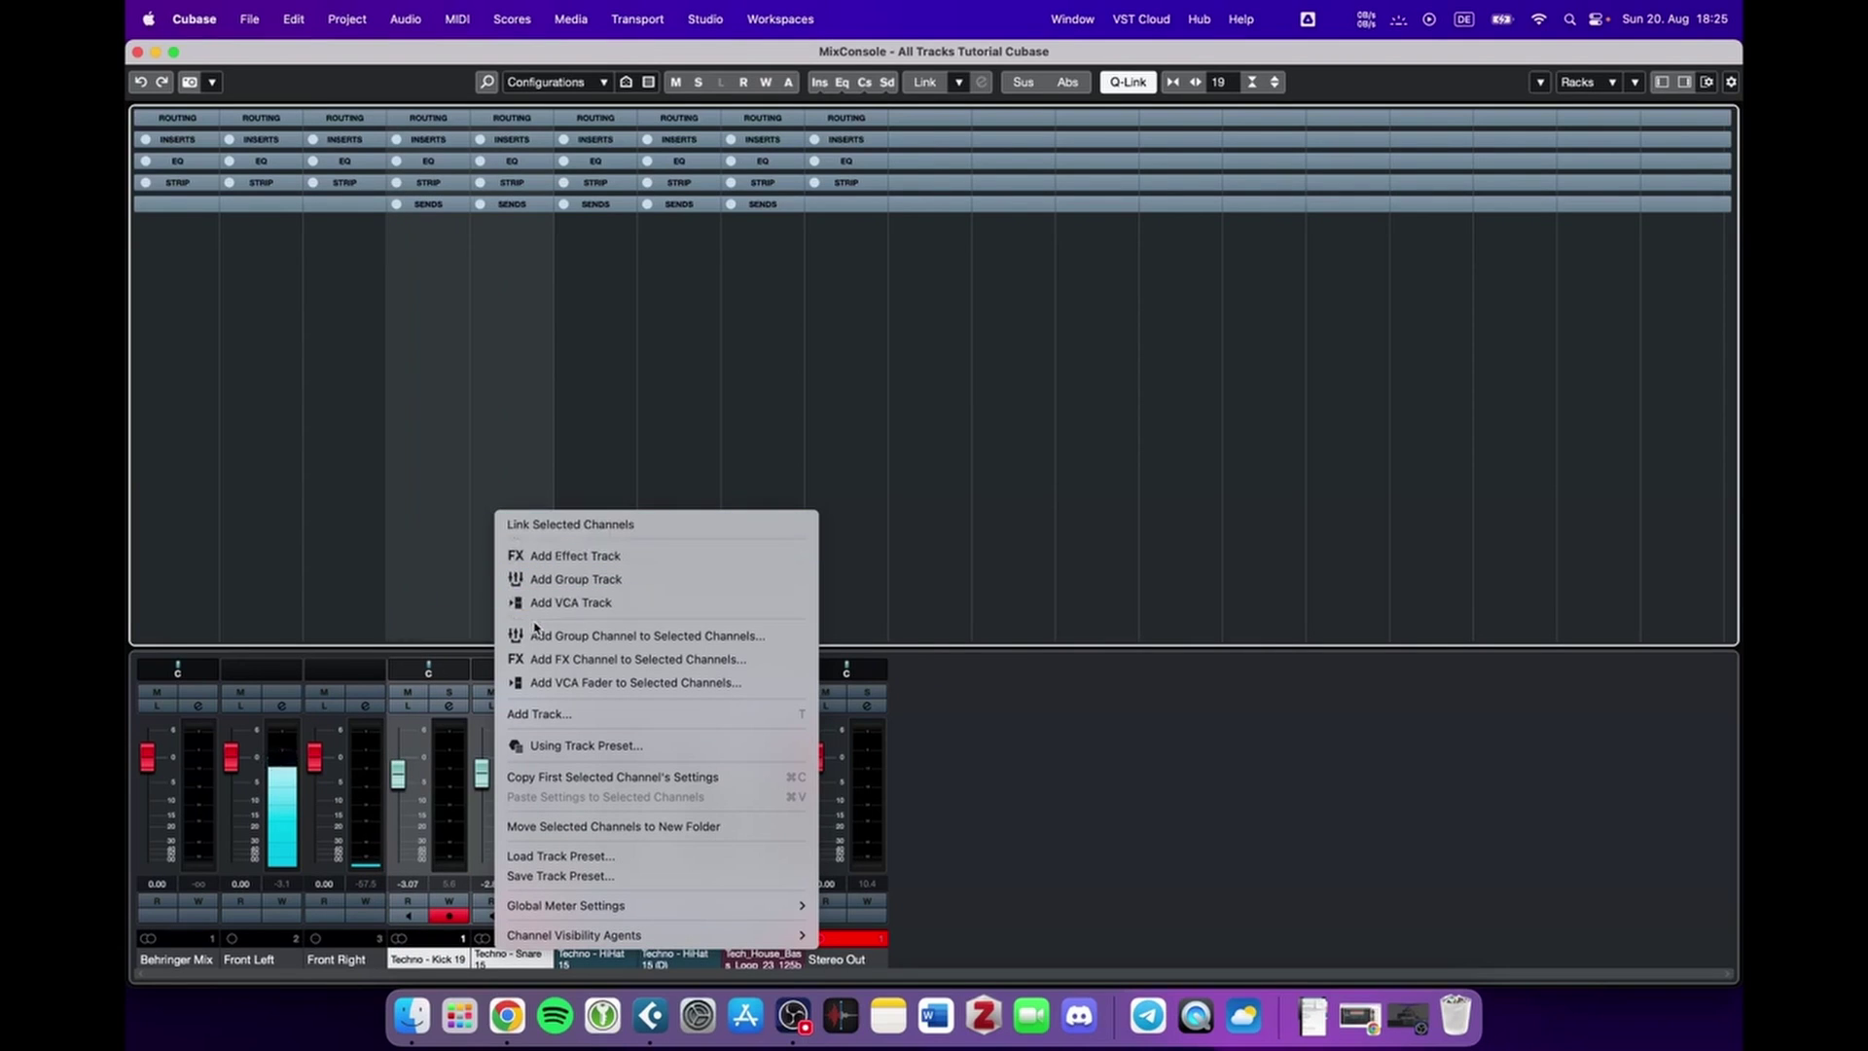
click(619, 682)
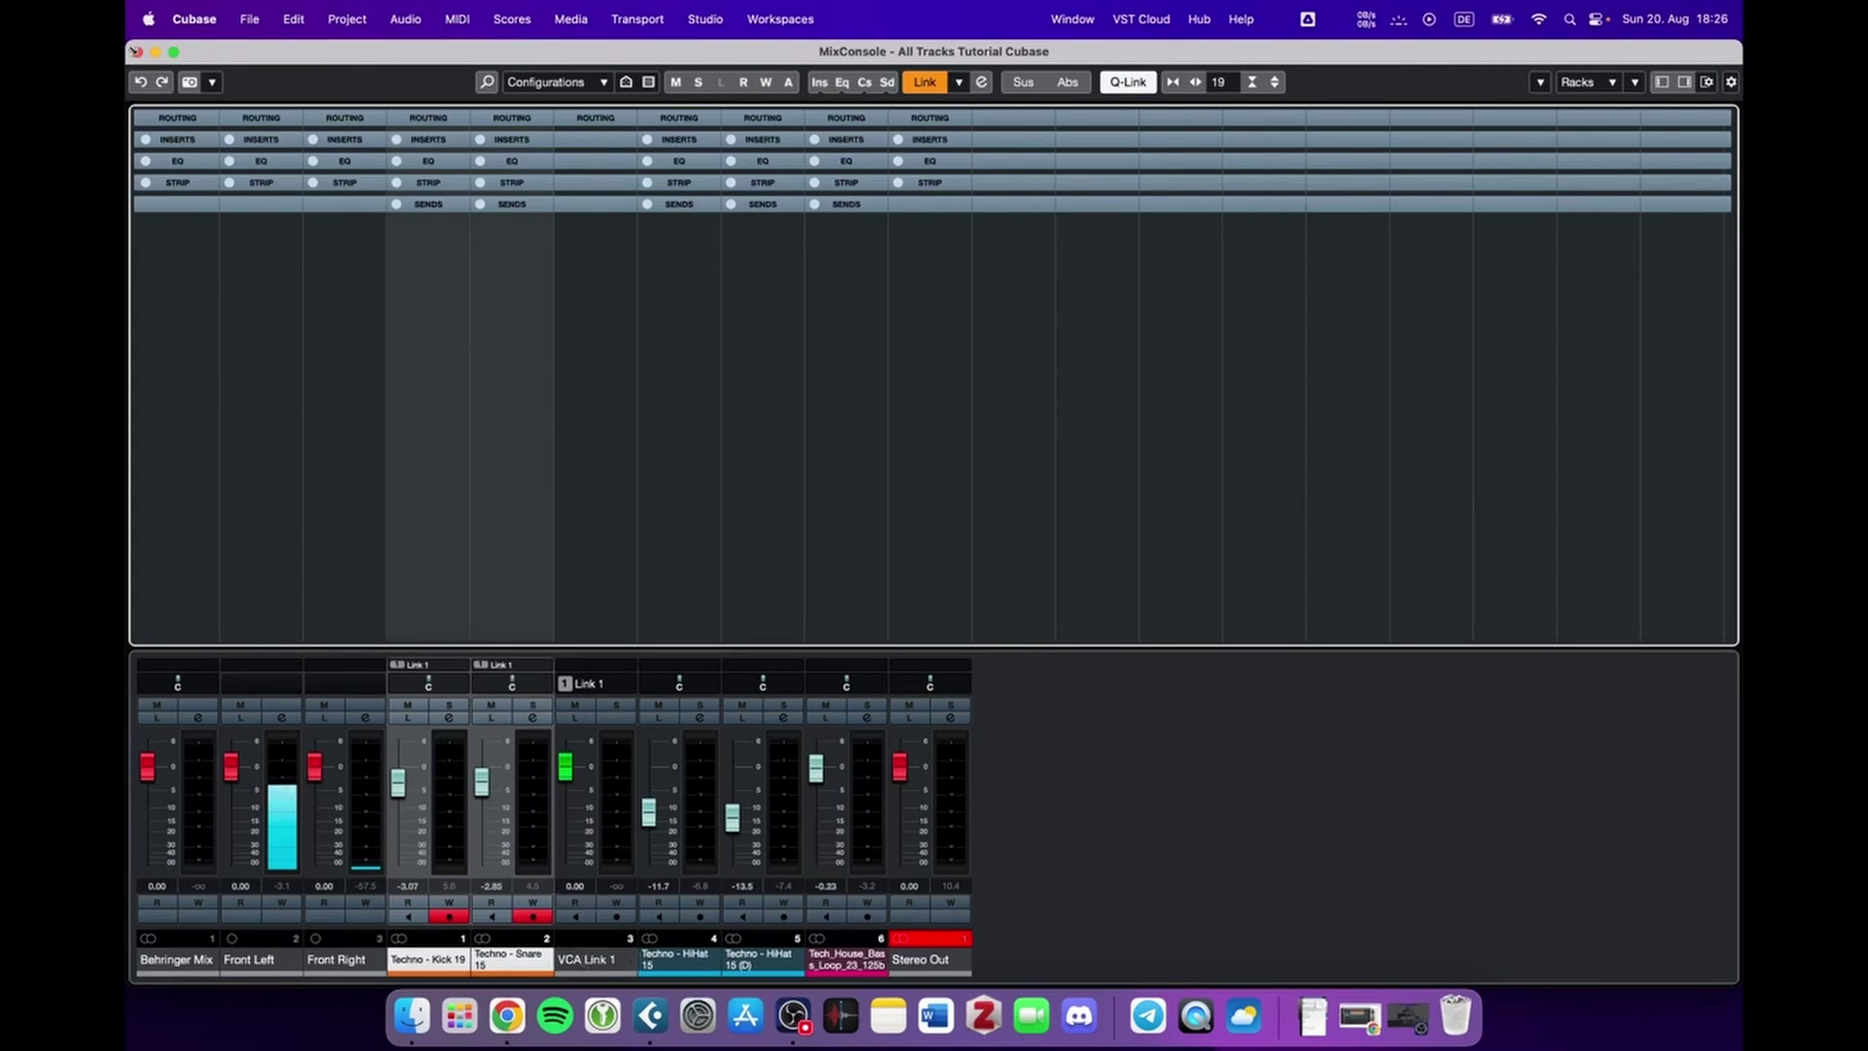
Rename the VCA Link 1 track to 'KICK AND SNAR RELATION' and return to the mixer
click(136, 52)
double_click(424, 376)
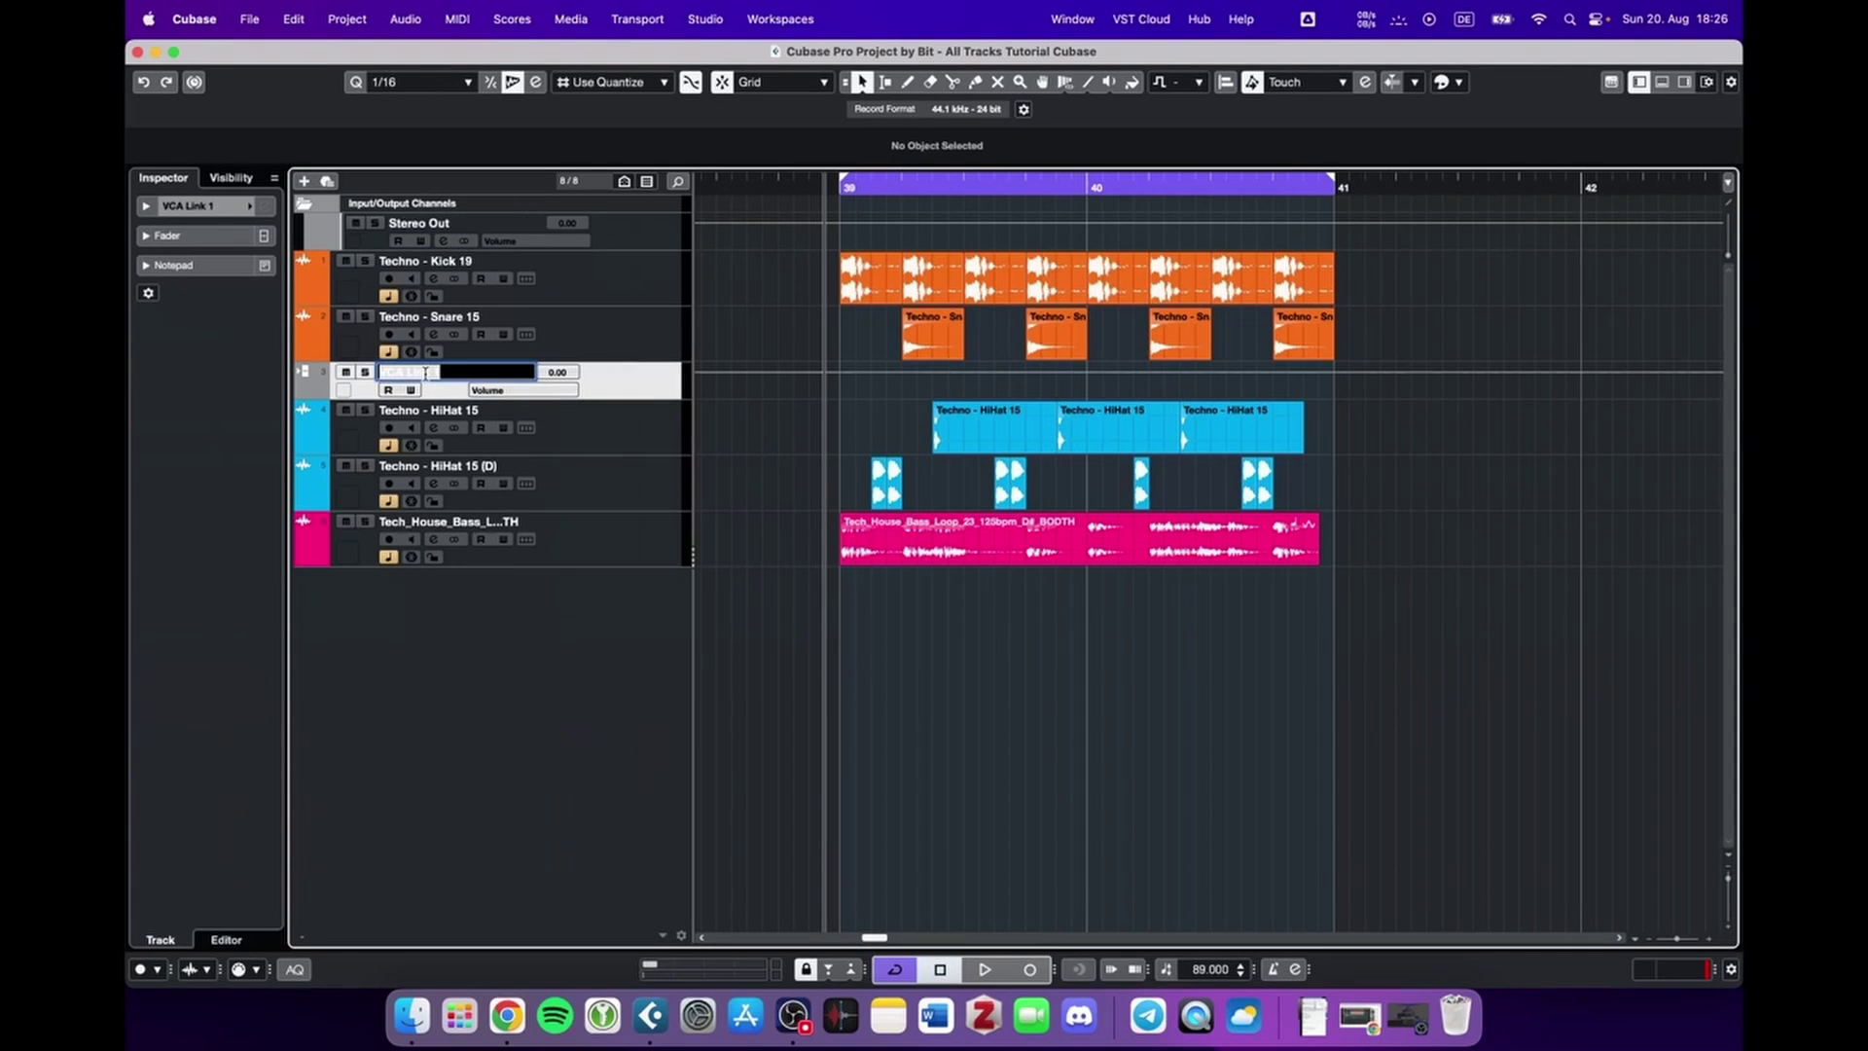
text(KICK AND SNAR RELATION)
key(Return)
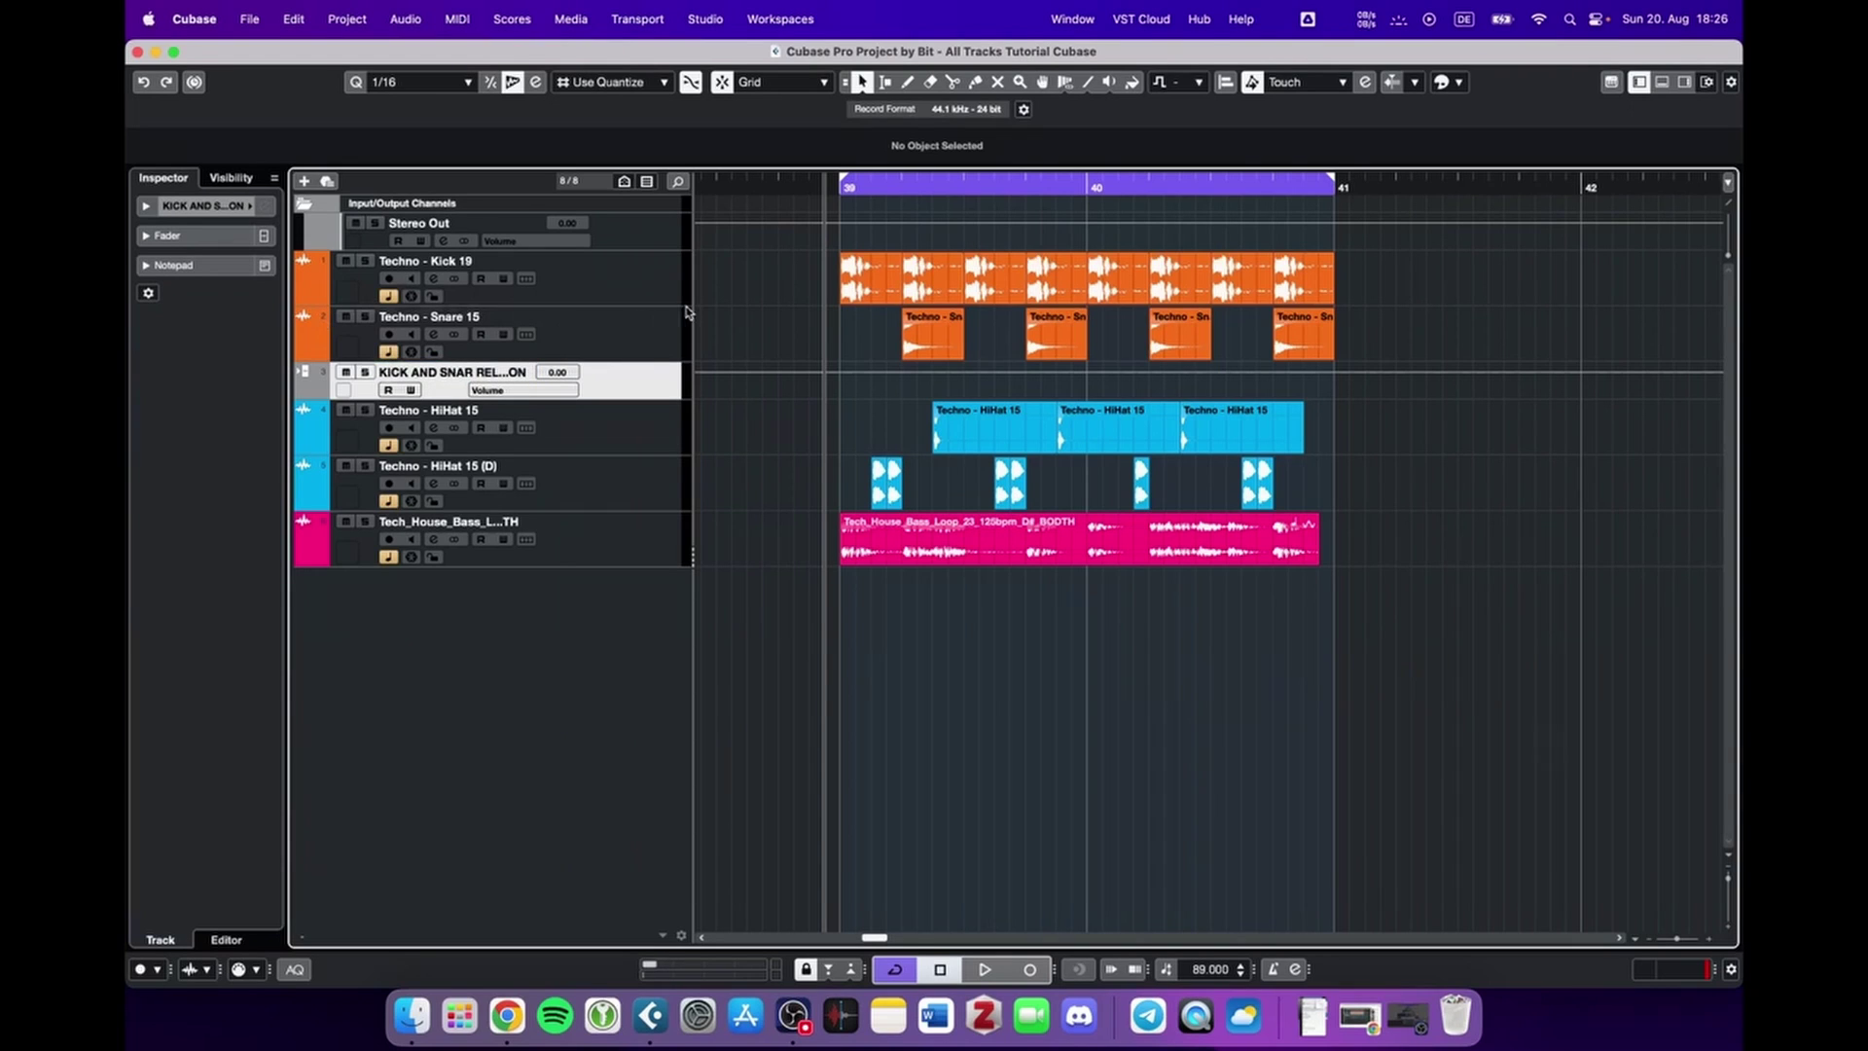
key(F3)
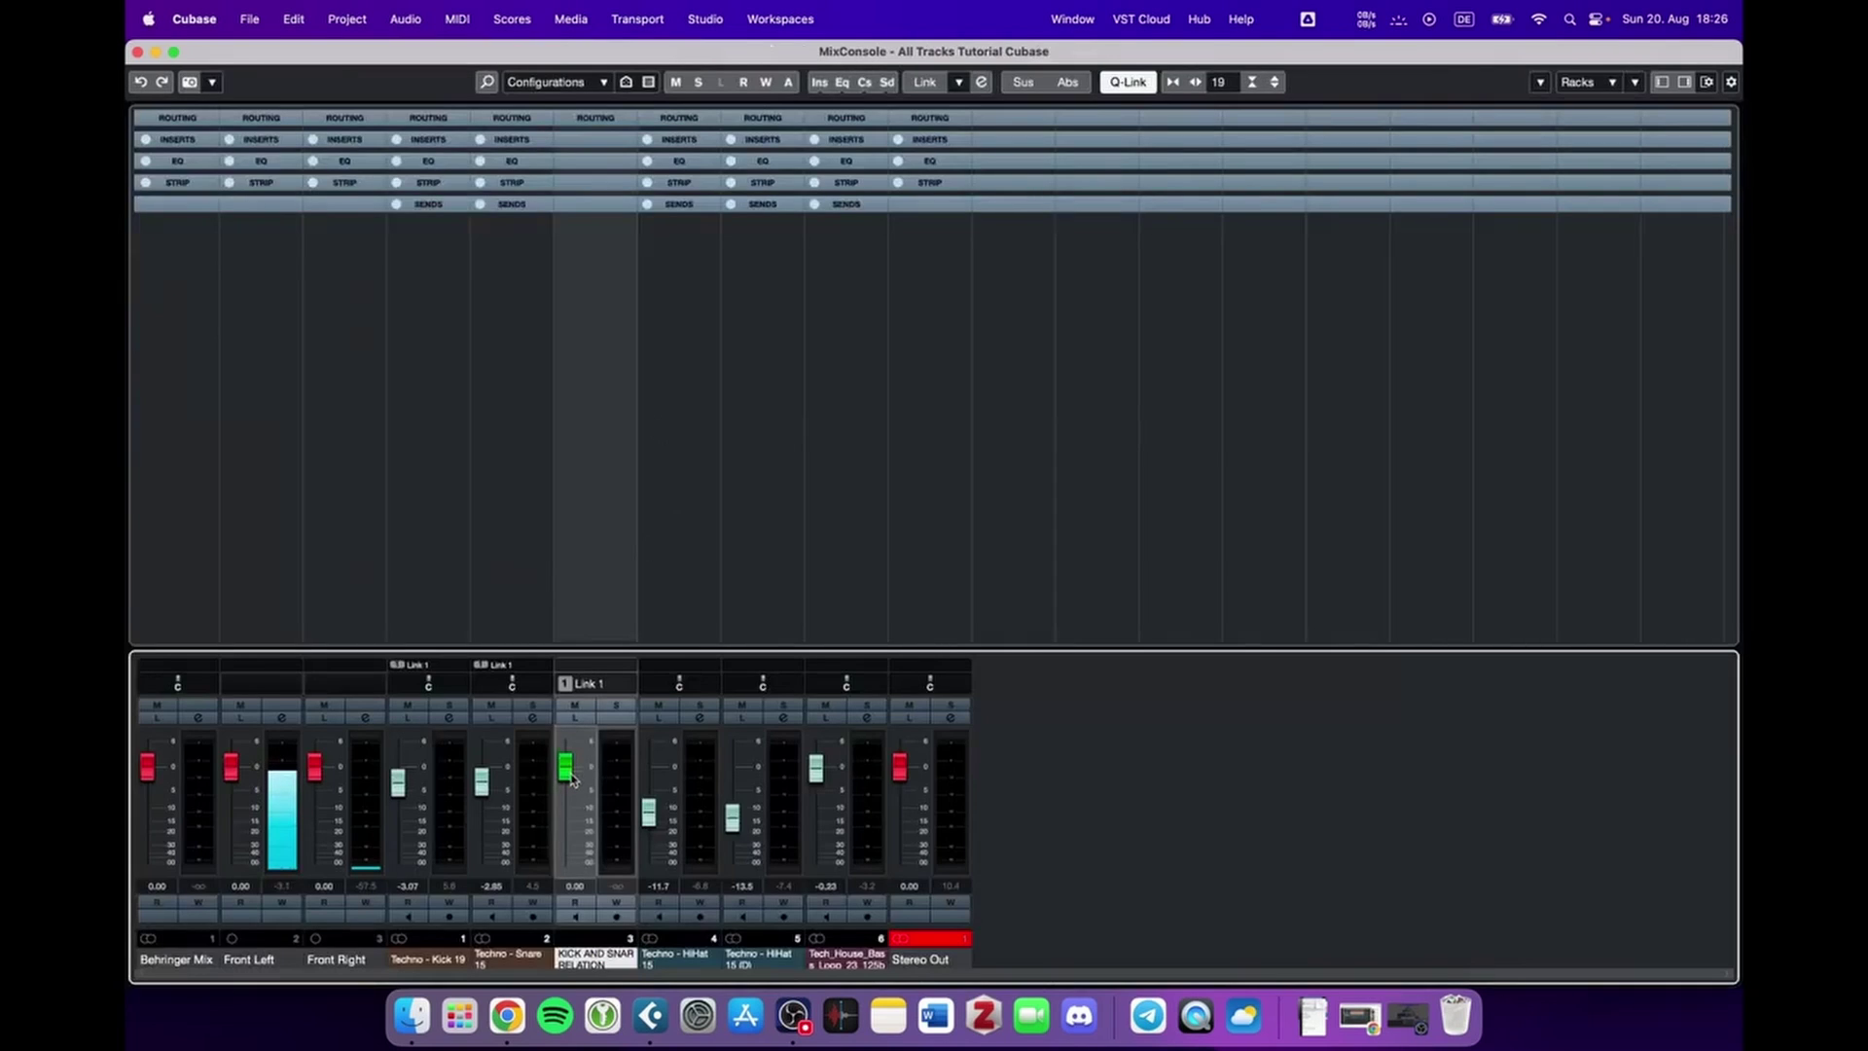
Play the loop and lower the KICK AND SNAR RELATION VCA to -0.23 dB, dropping kick and snare
key(space)
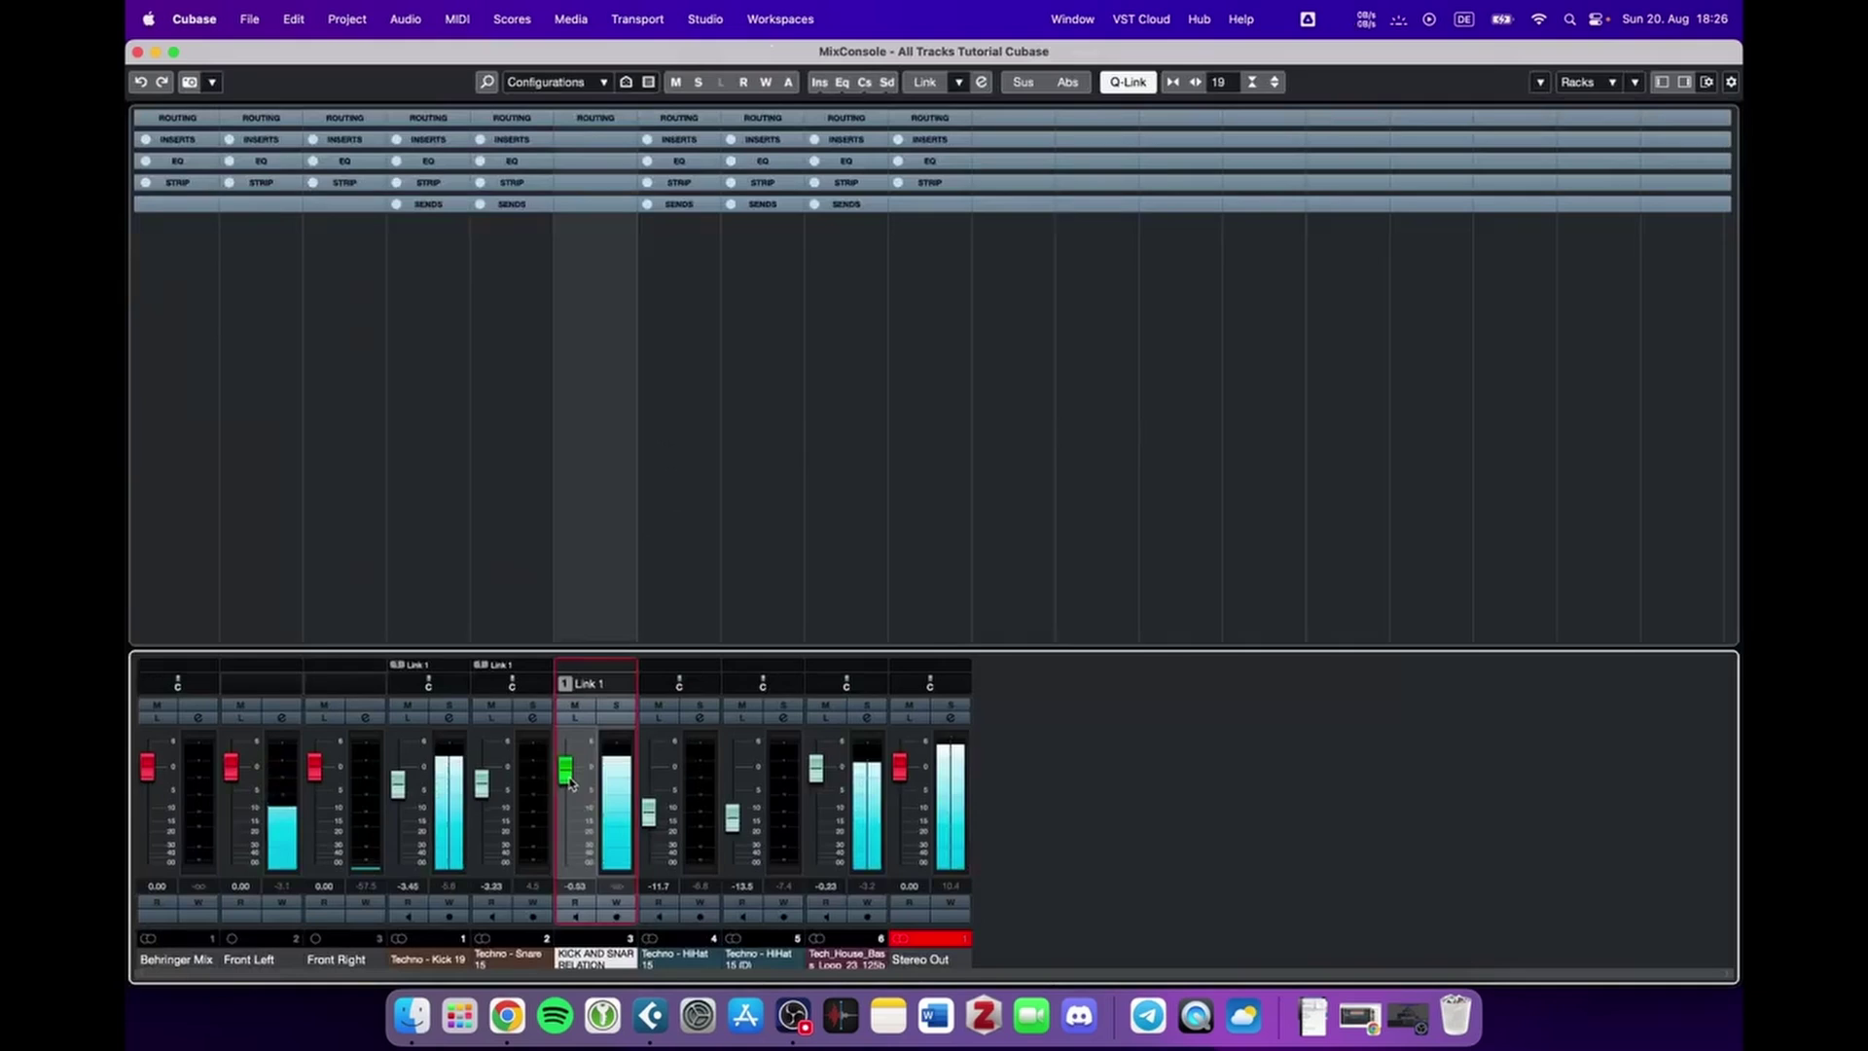
mouse_move(572, 778)
mouse_down()
mouse_move(570, 858)
mouse_move(585, 779)
mouse_up()
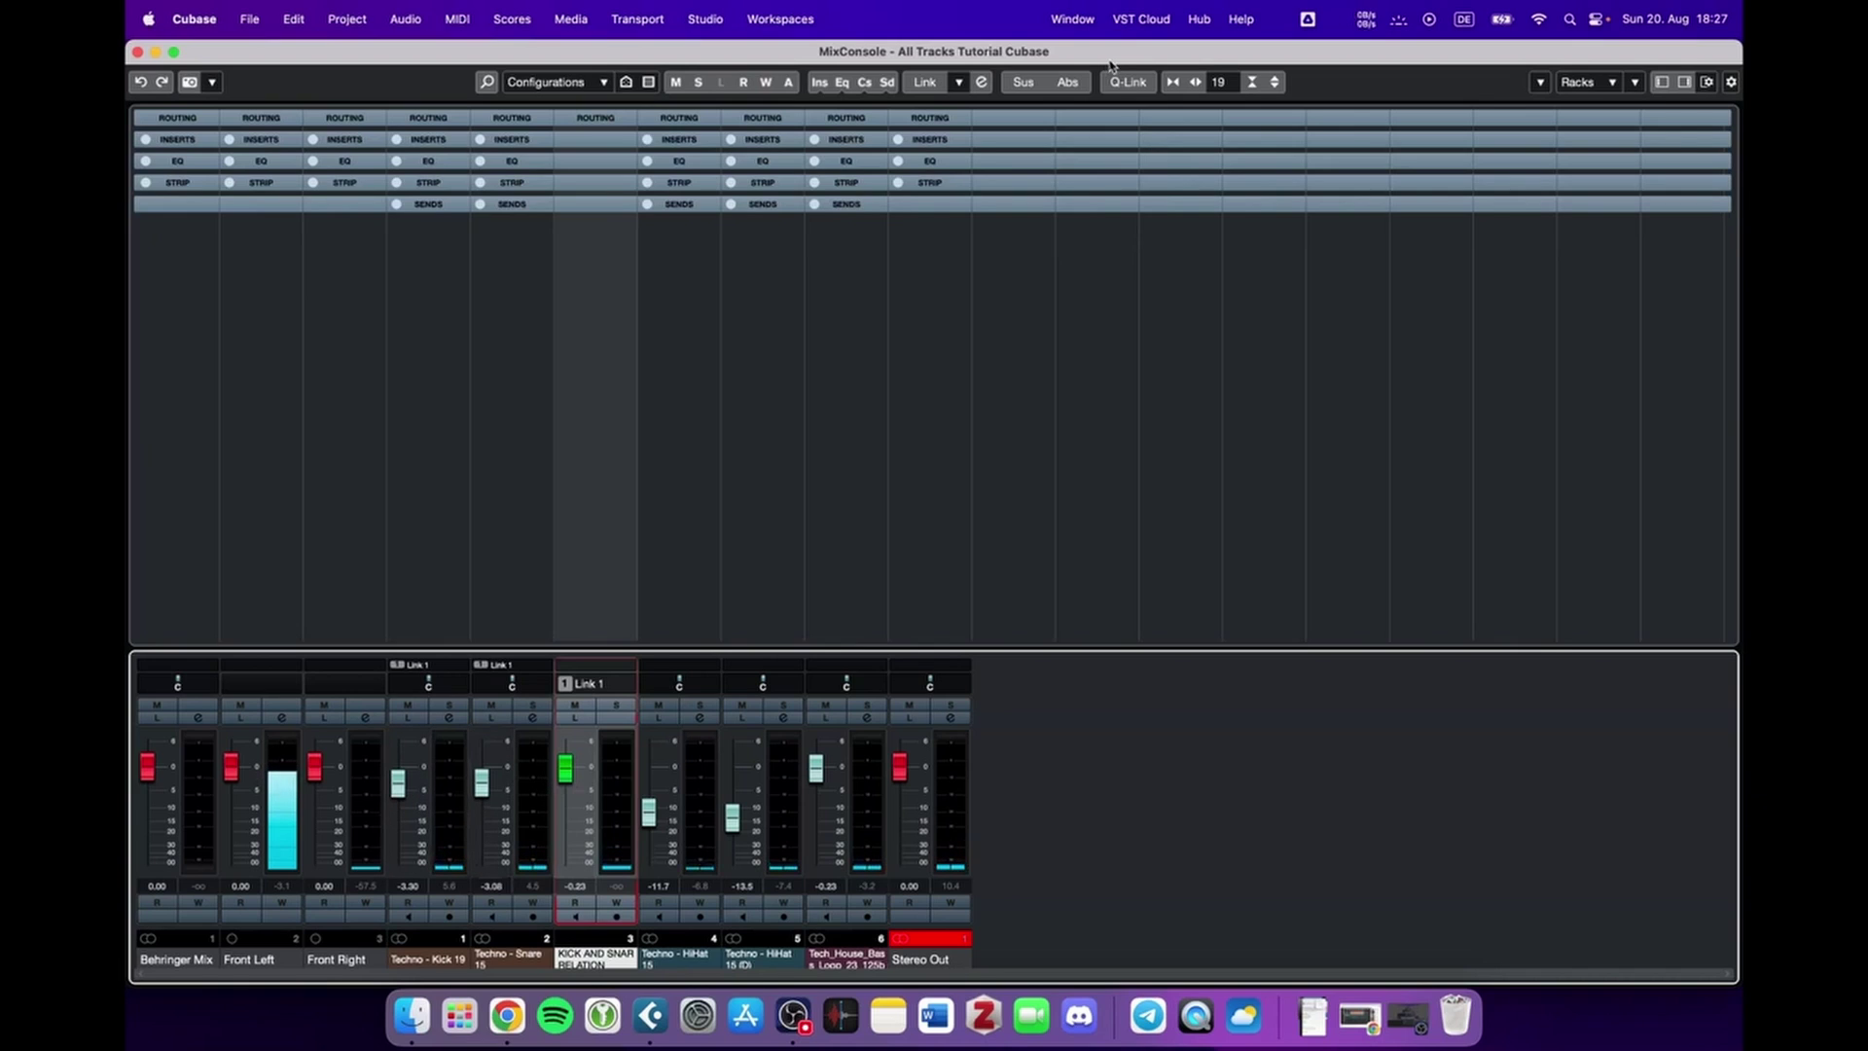
Add VCA Link 2 over both HiHat channels and lower the hi-hats together with it
click(725, 533)
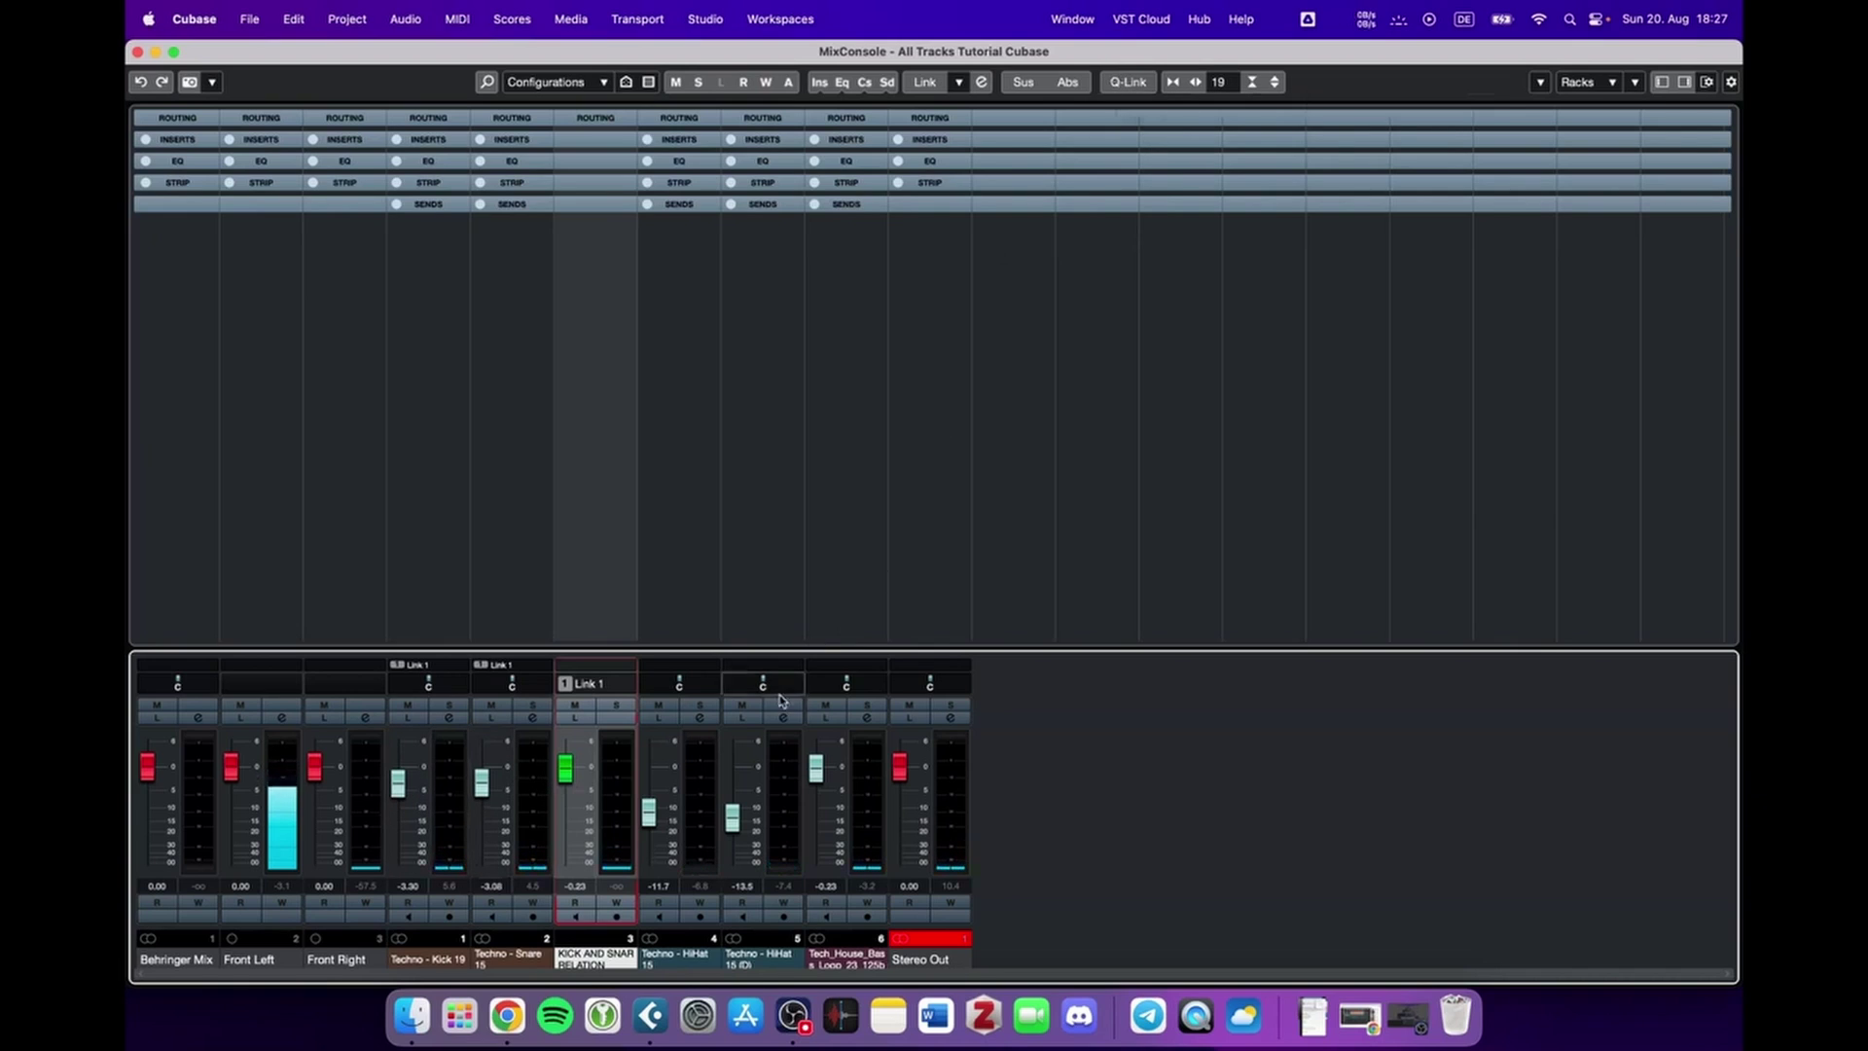
shift+click(688, 530)
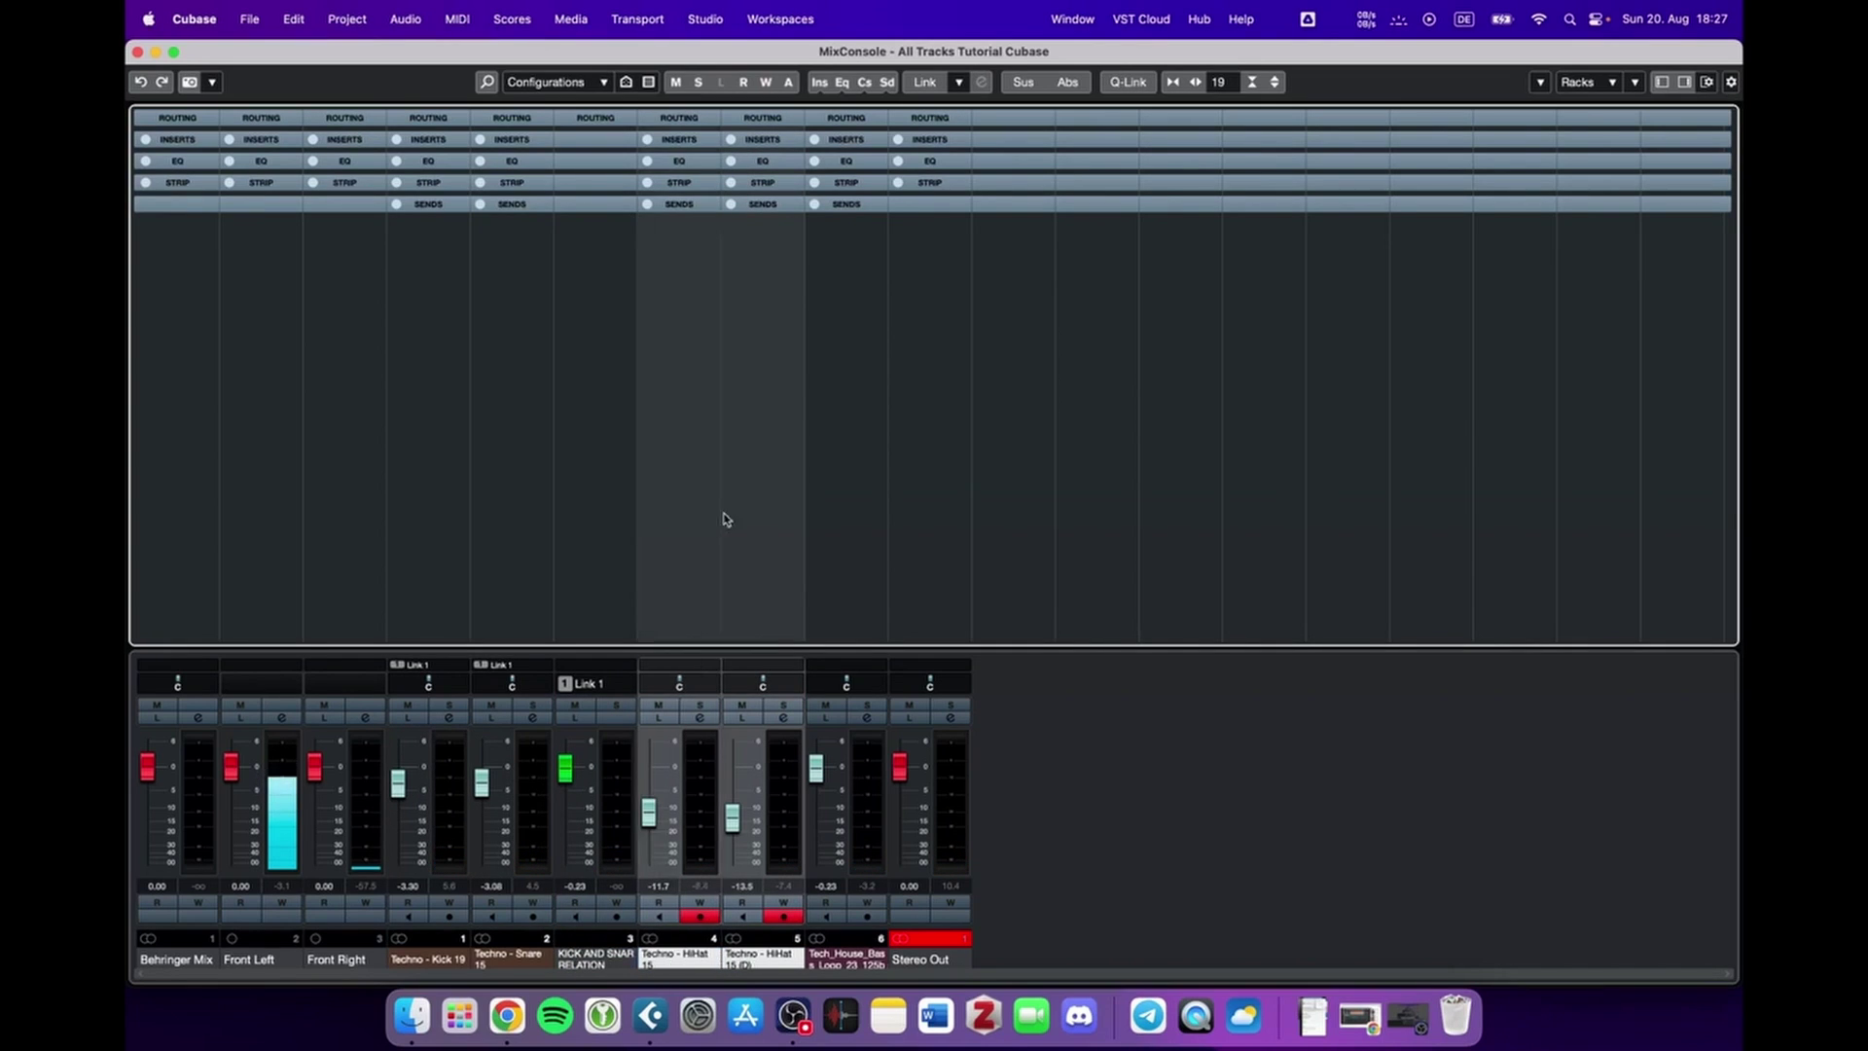
right_click(722, 516)
click(822, 678)
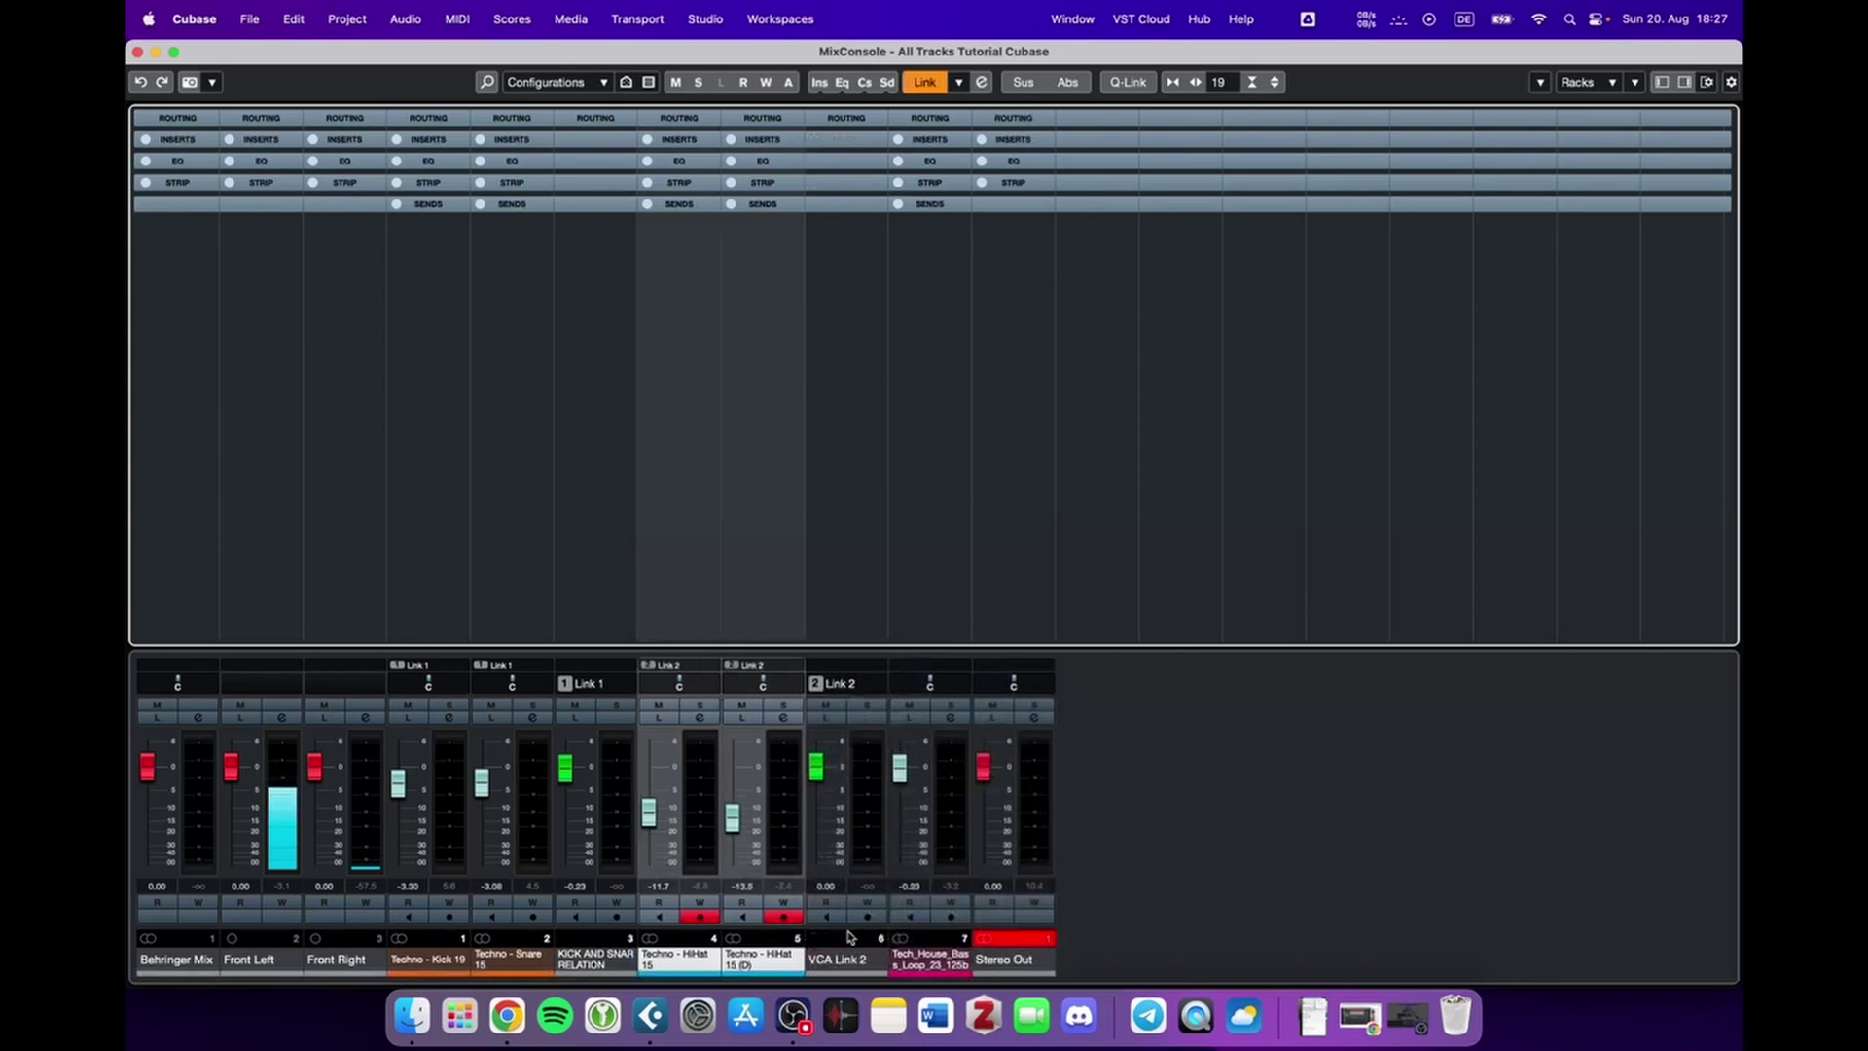
mouse_move(820, 768)
mouse_down()
mouse_move(824, 880)
mouse_move(842, 749)
mouse_move(845, 772)
mouse_up()
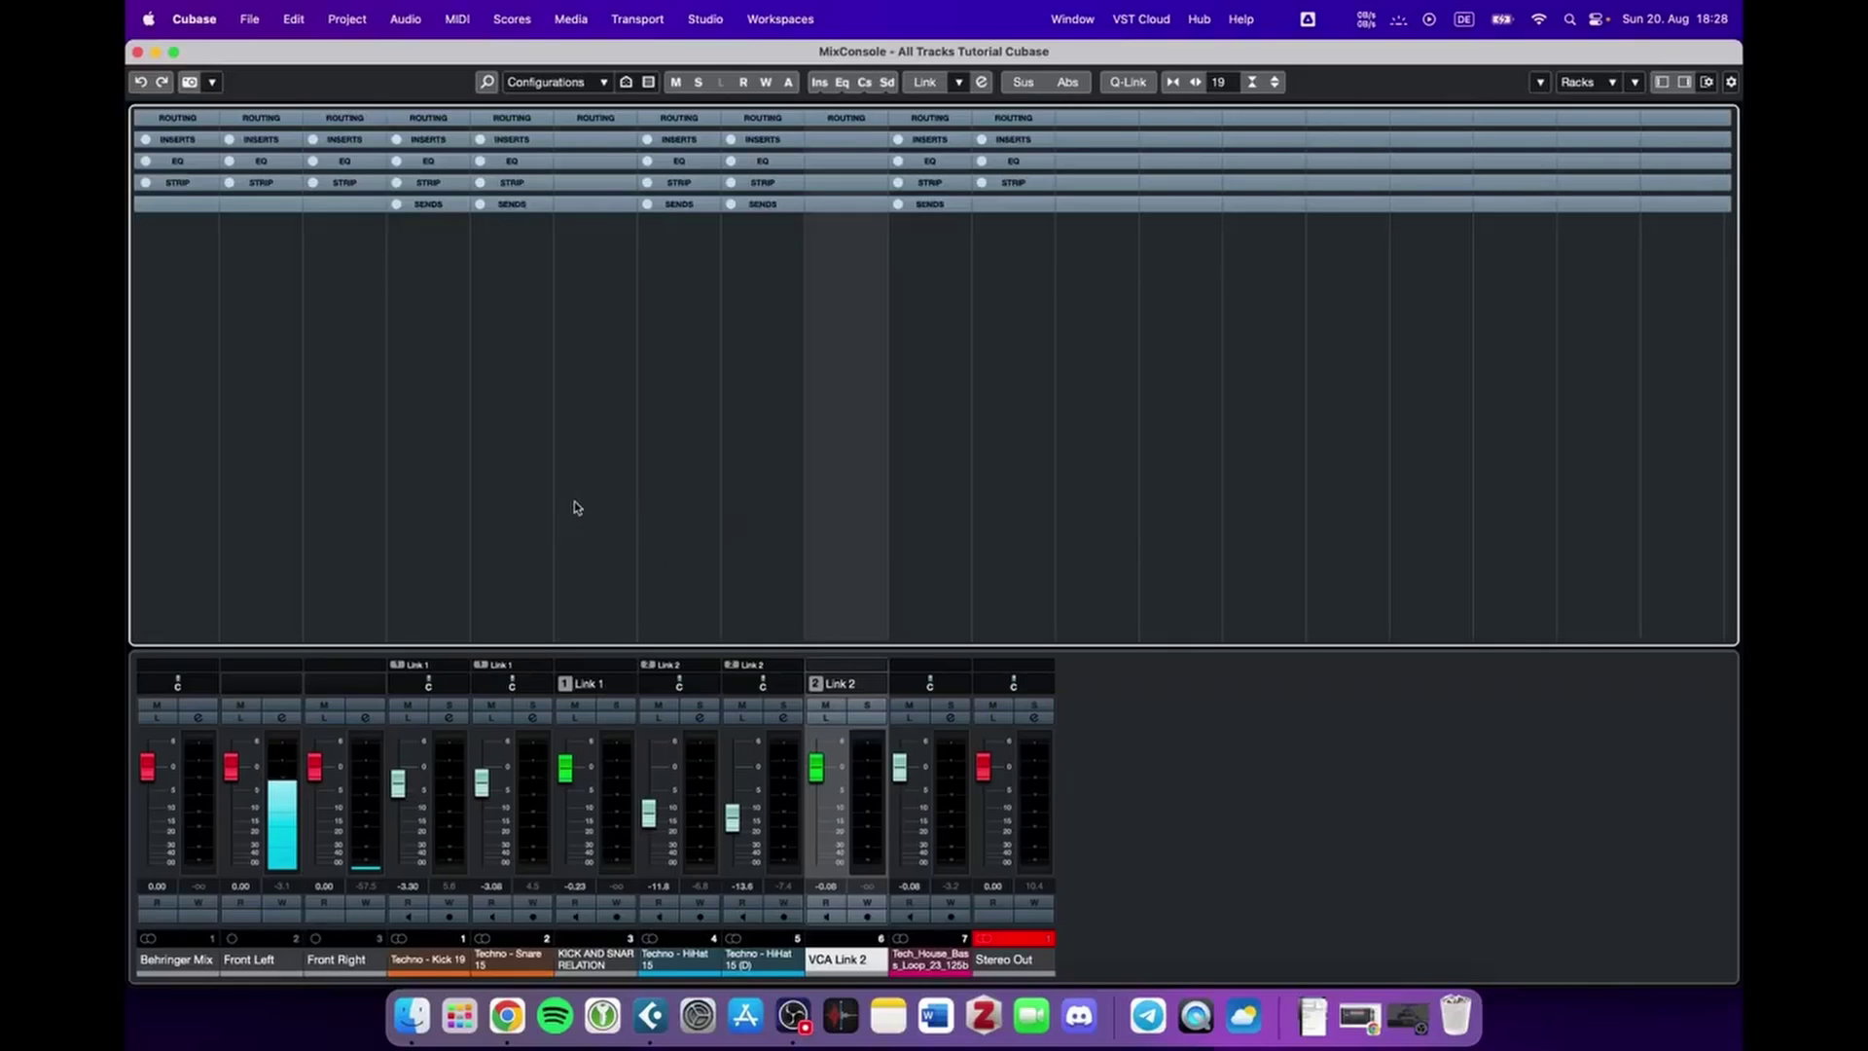
Add an 'ALL DRUMS' VCA over both existing VCAs and pull it down to lower every drum
click(573, 506)
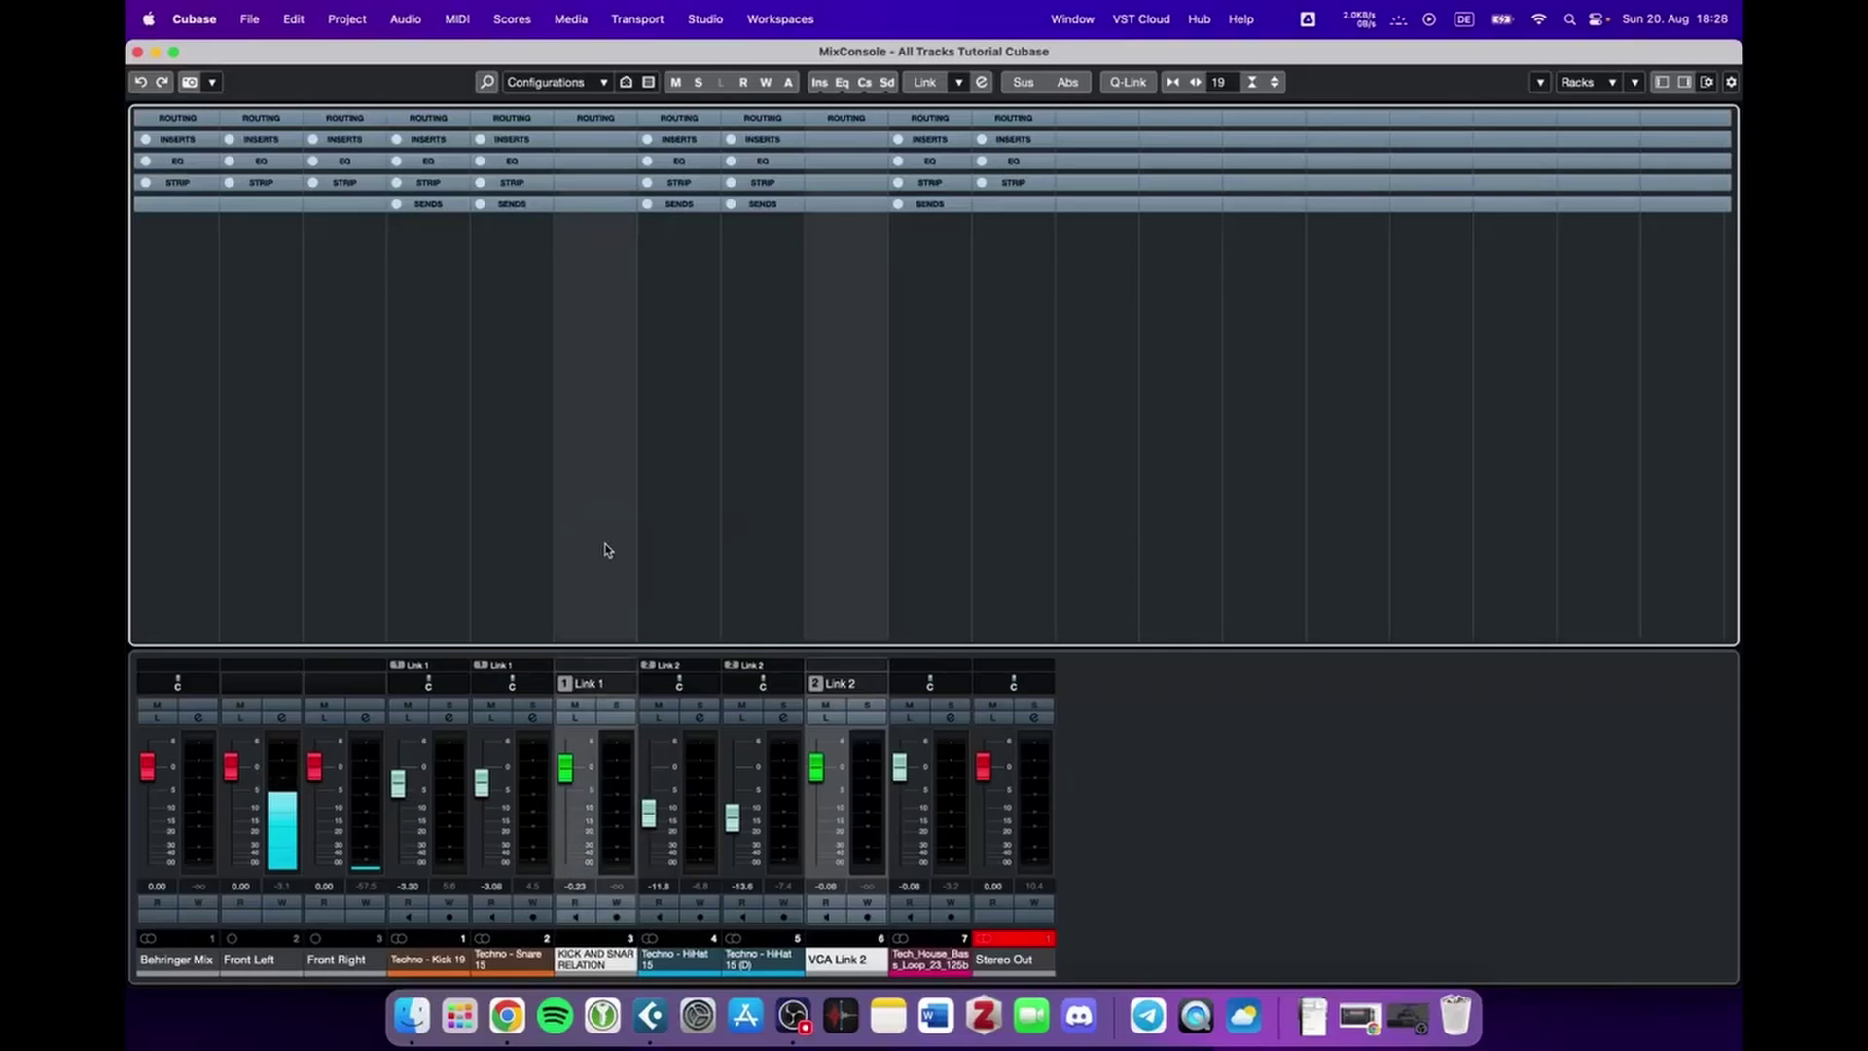
right_click(866, 507)
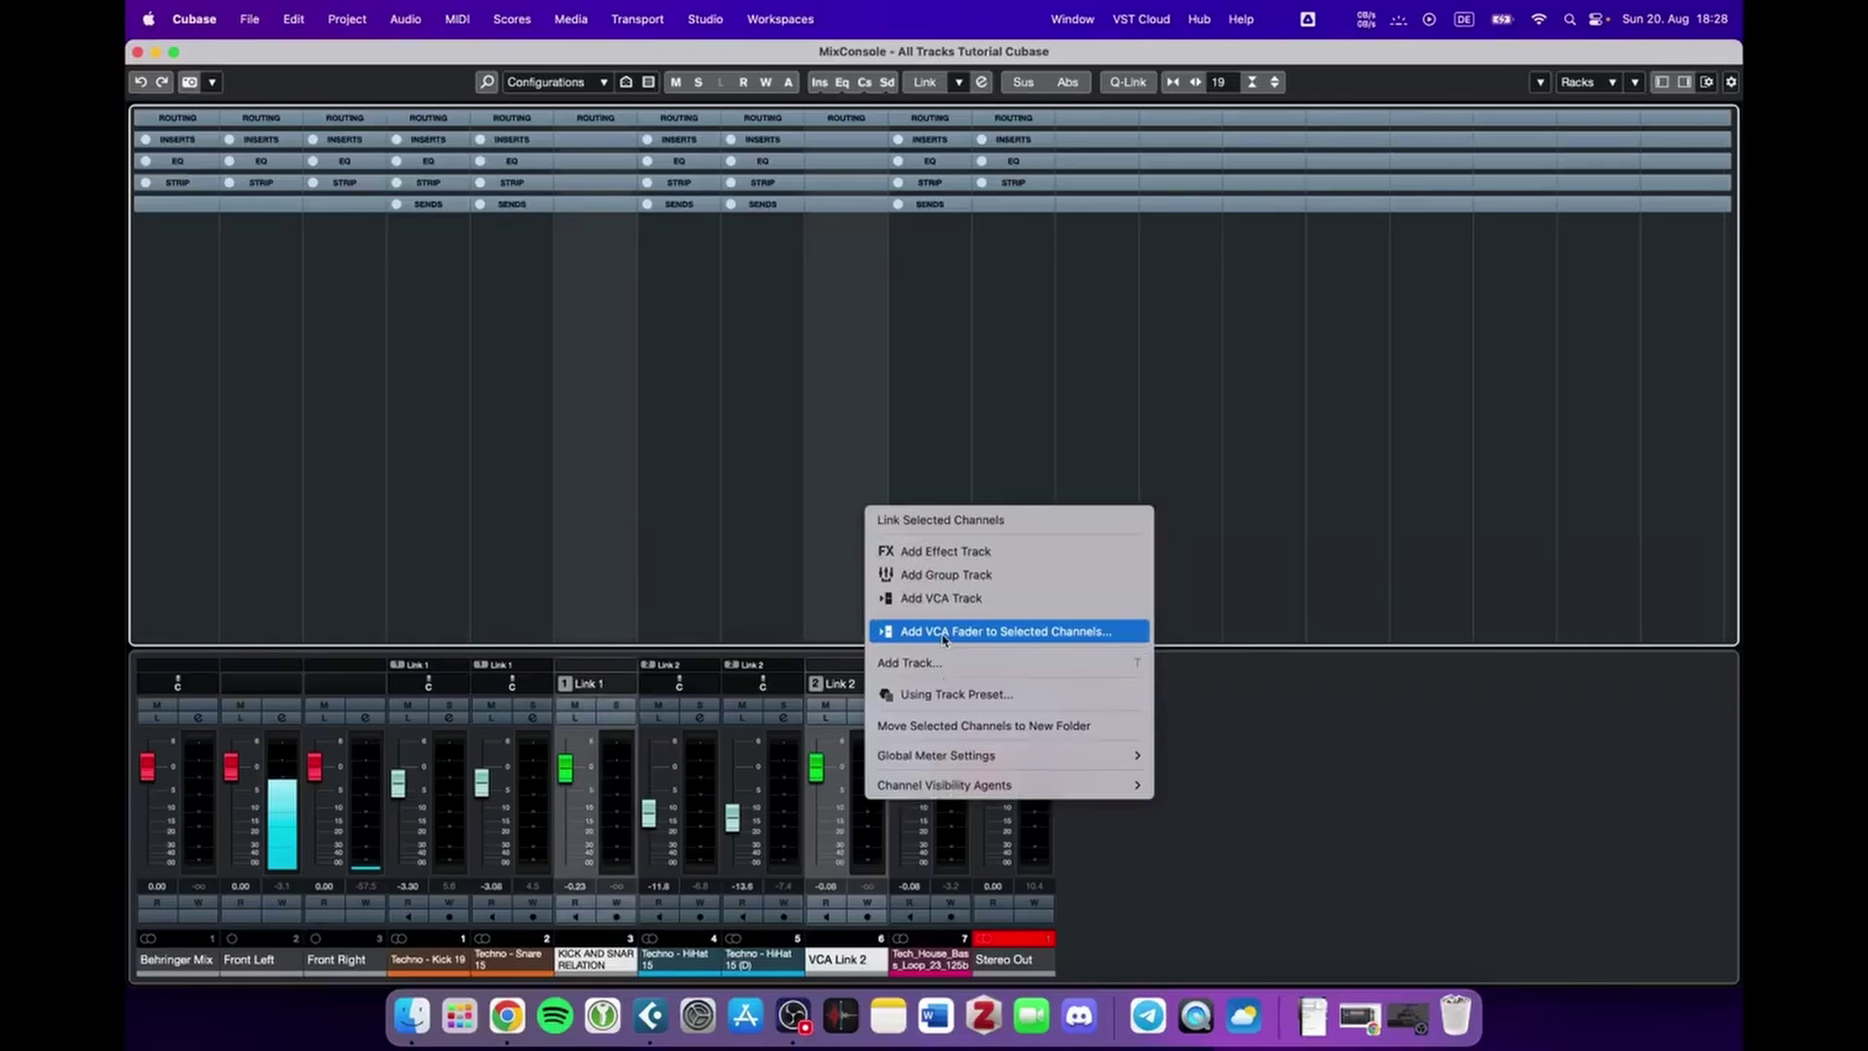
click(942, 632)
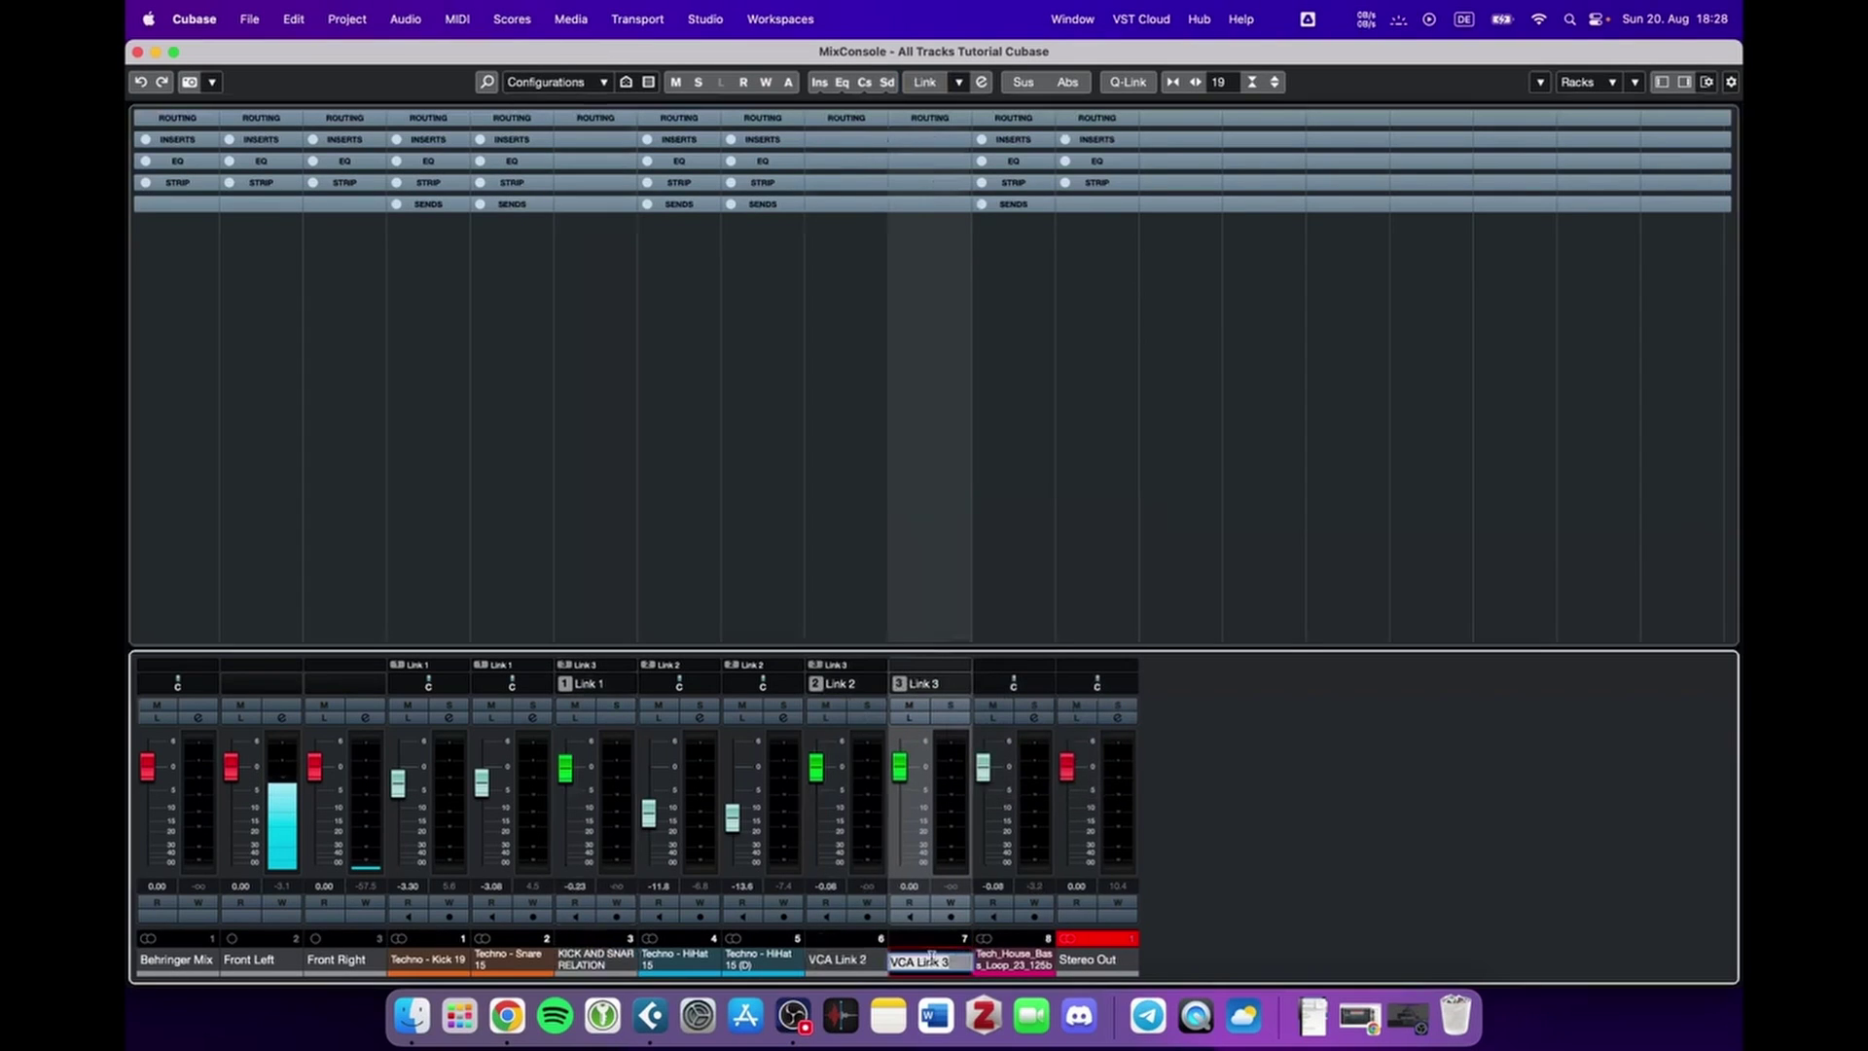
text(ALL DRUMS)
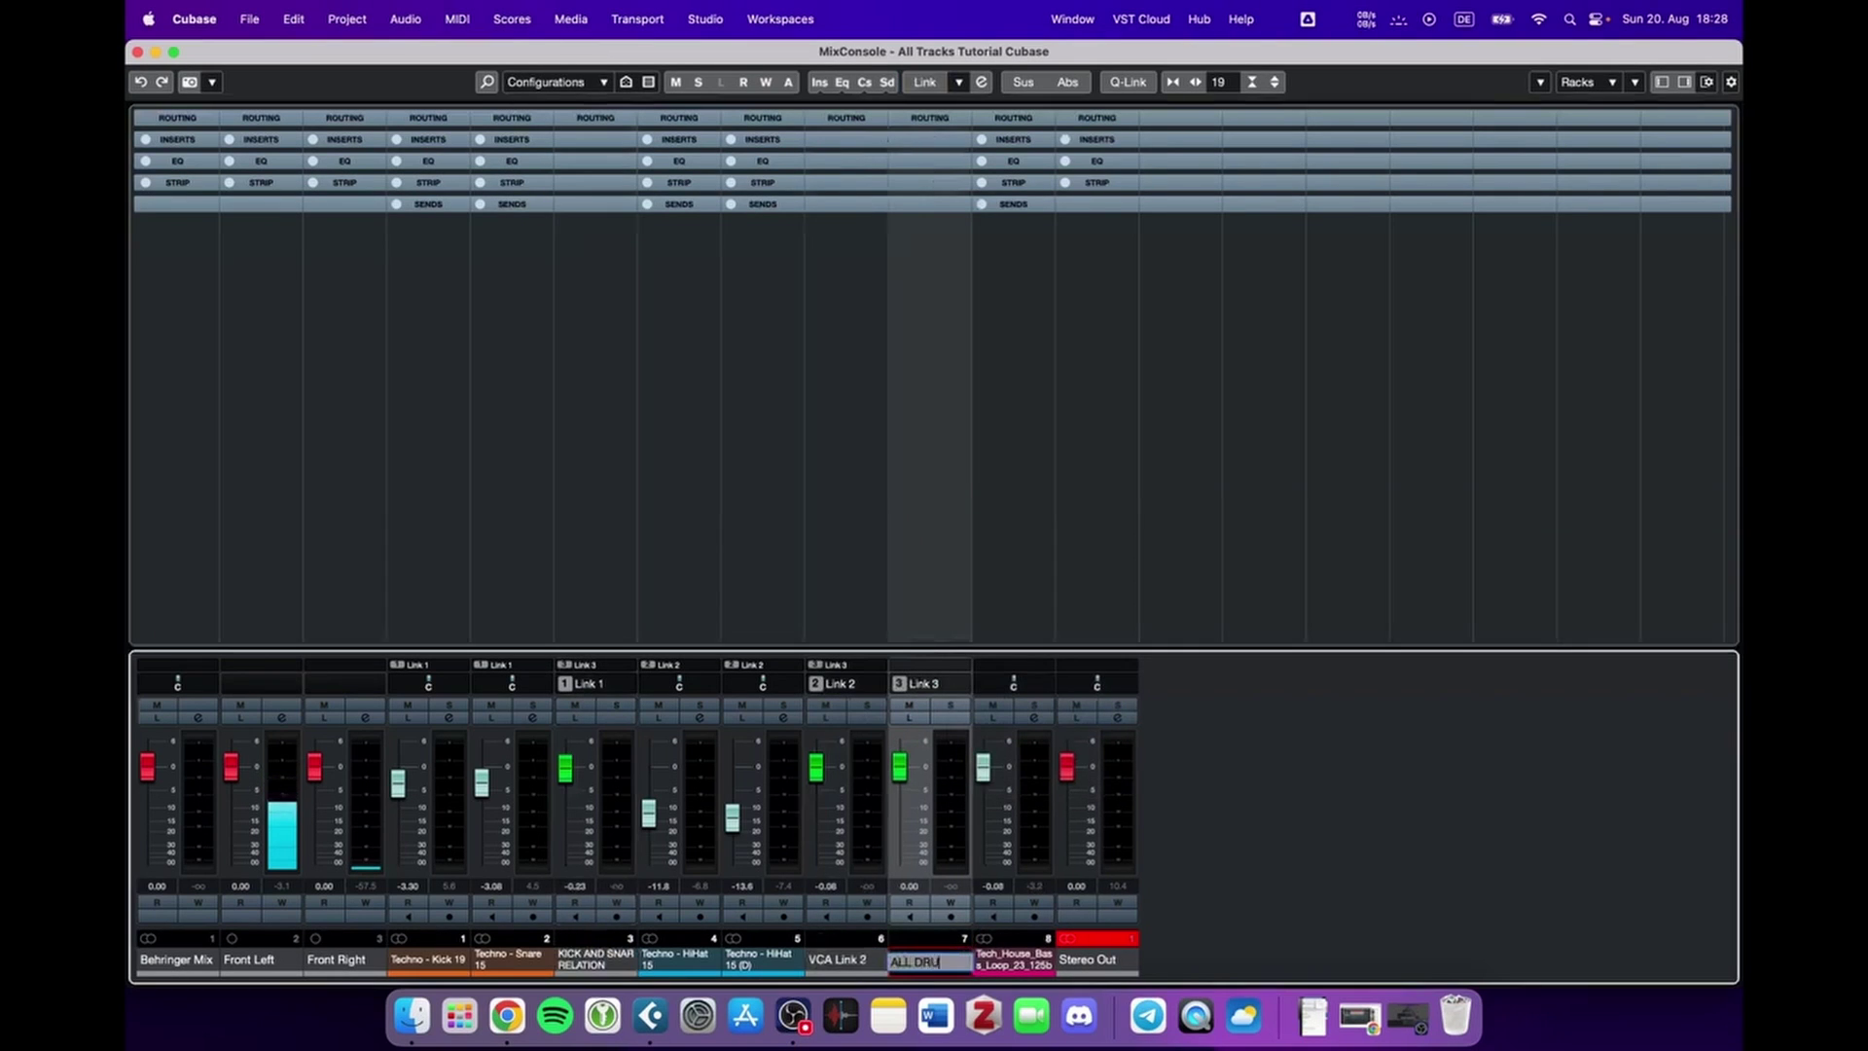
key(Return)
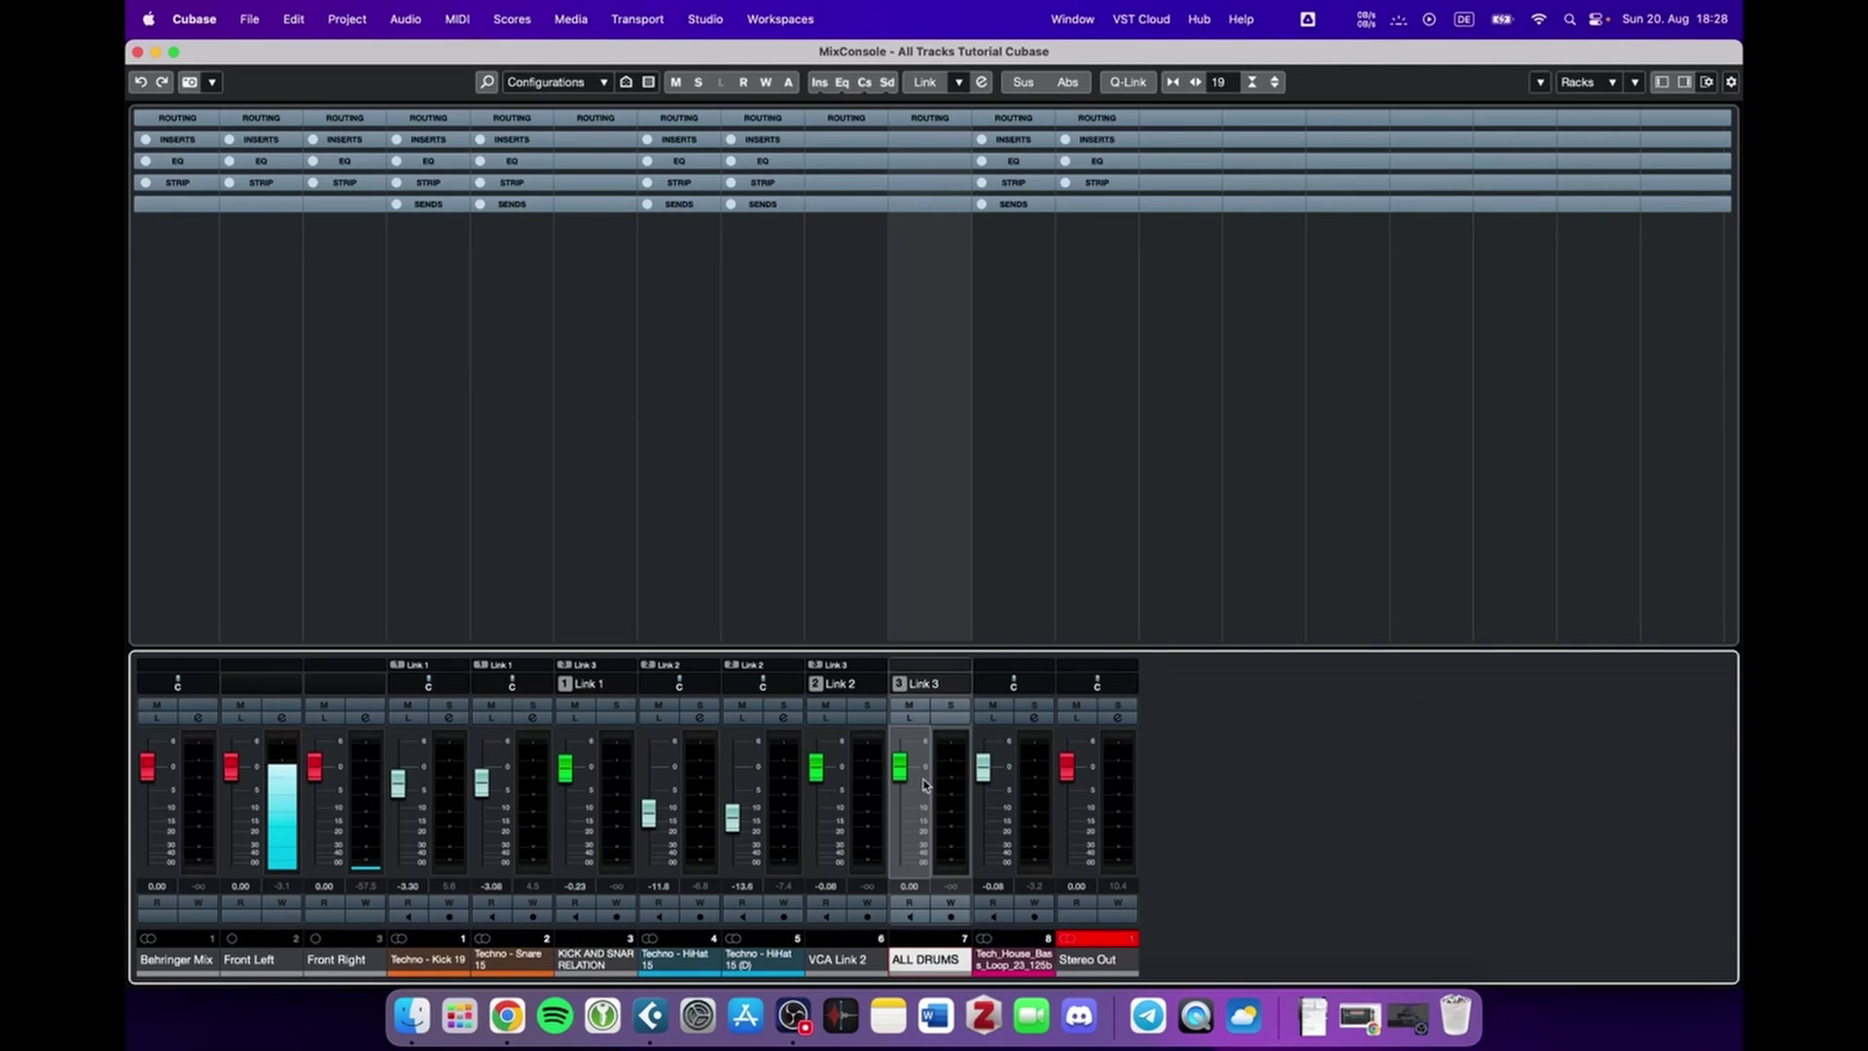
drag(902, 775, 903, 875)
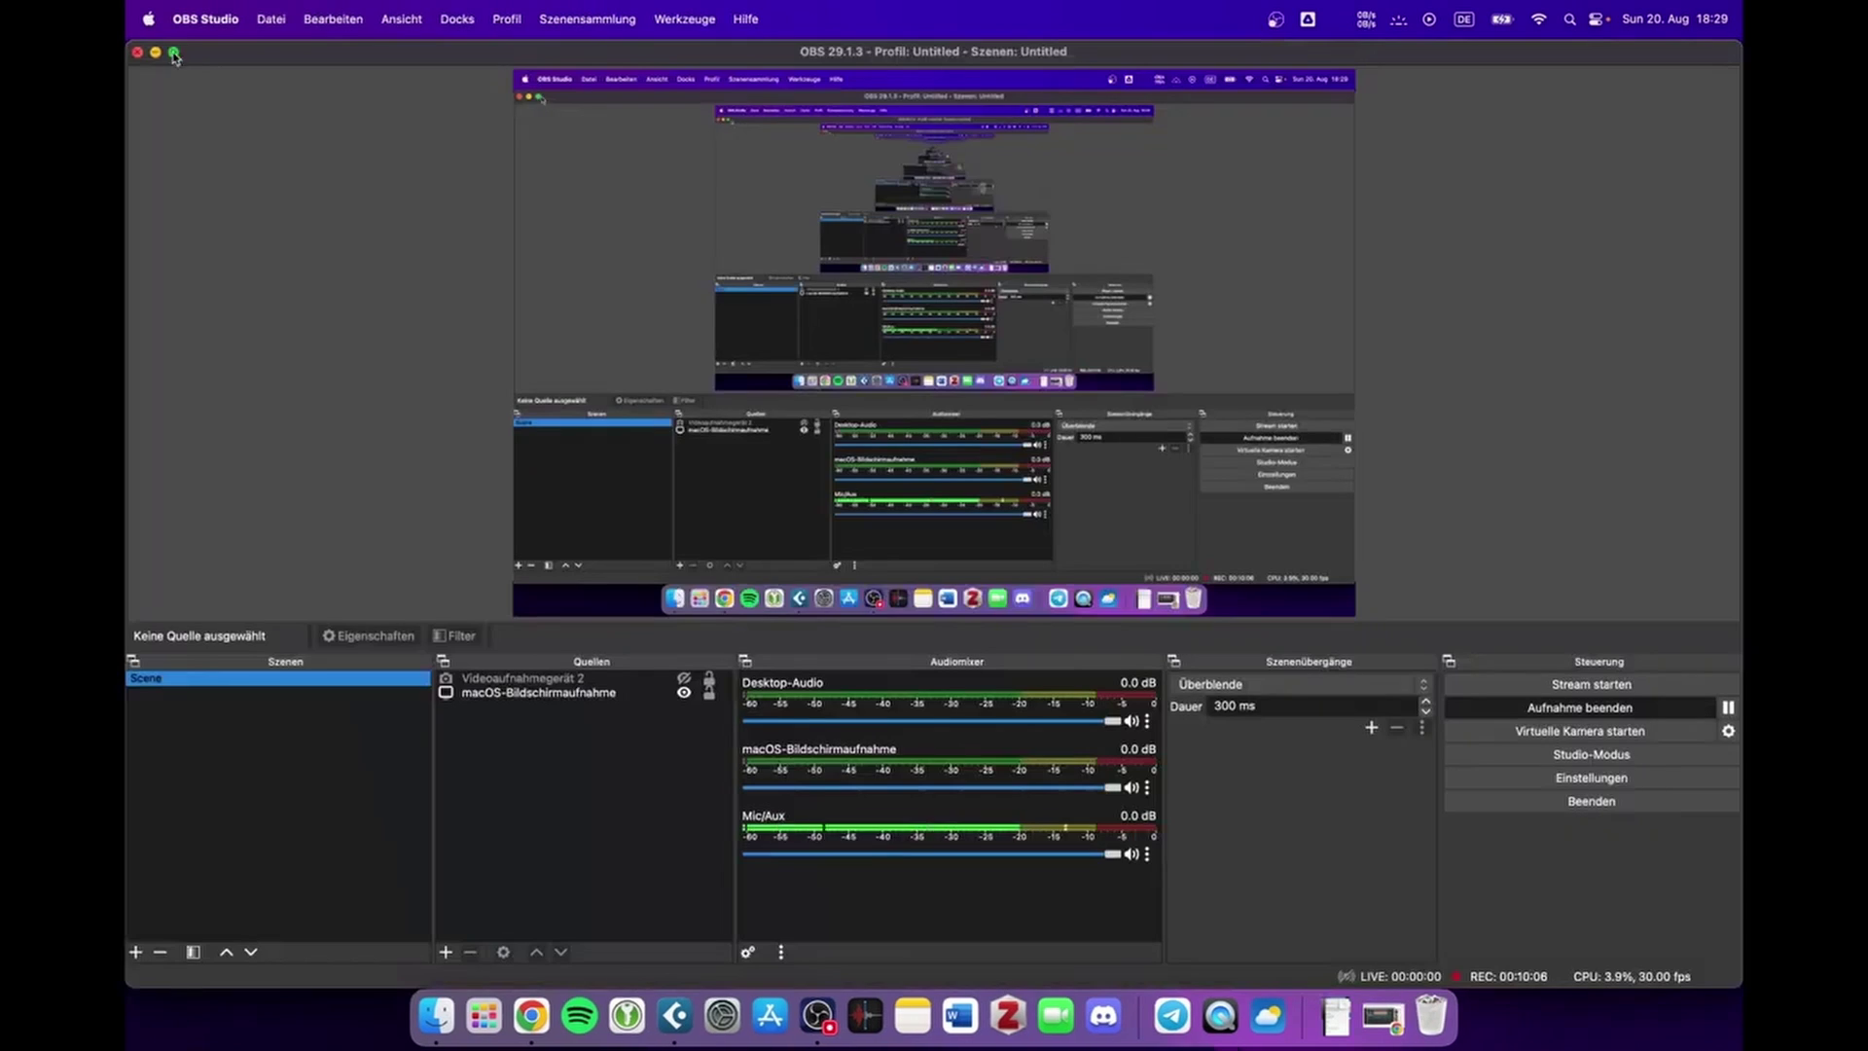
Bring back the project window and make the ALL DRUMS track row taller
click(155, 51)
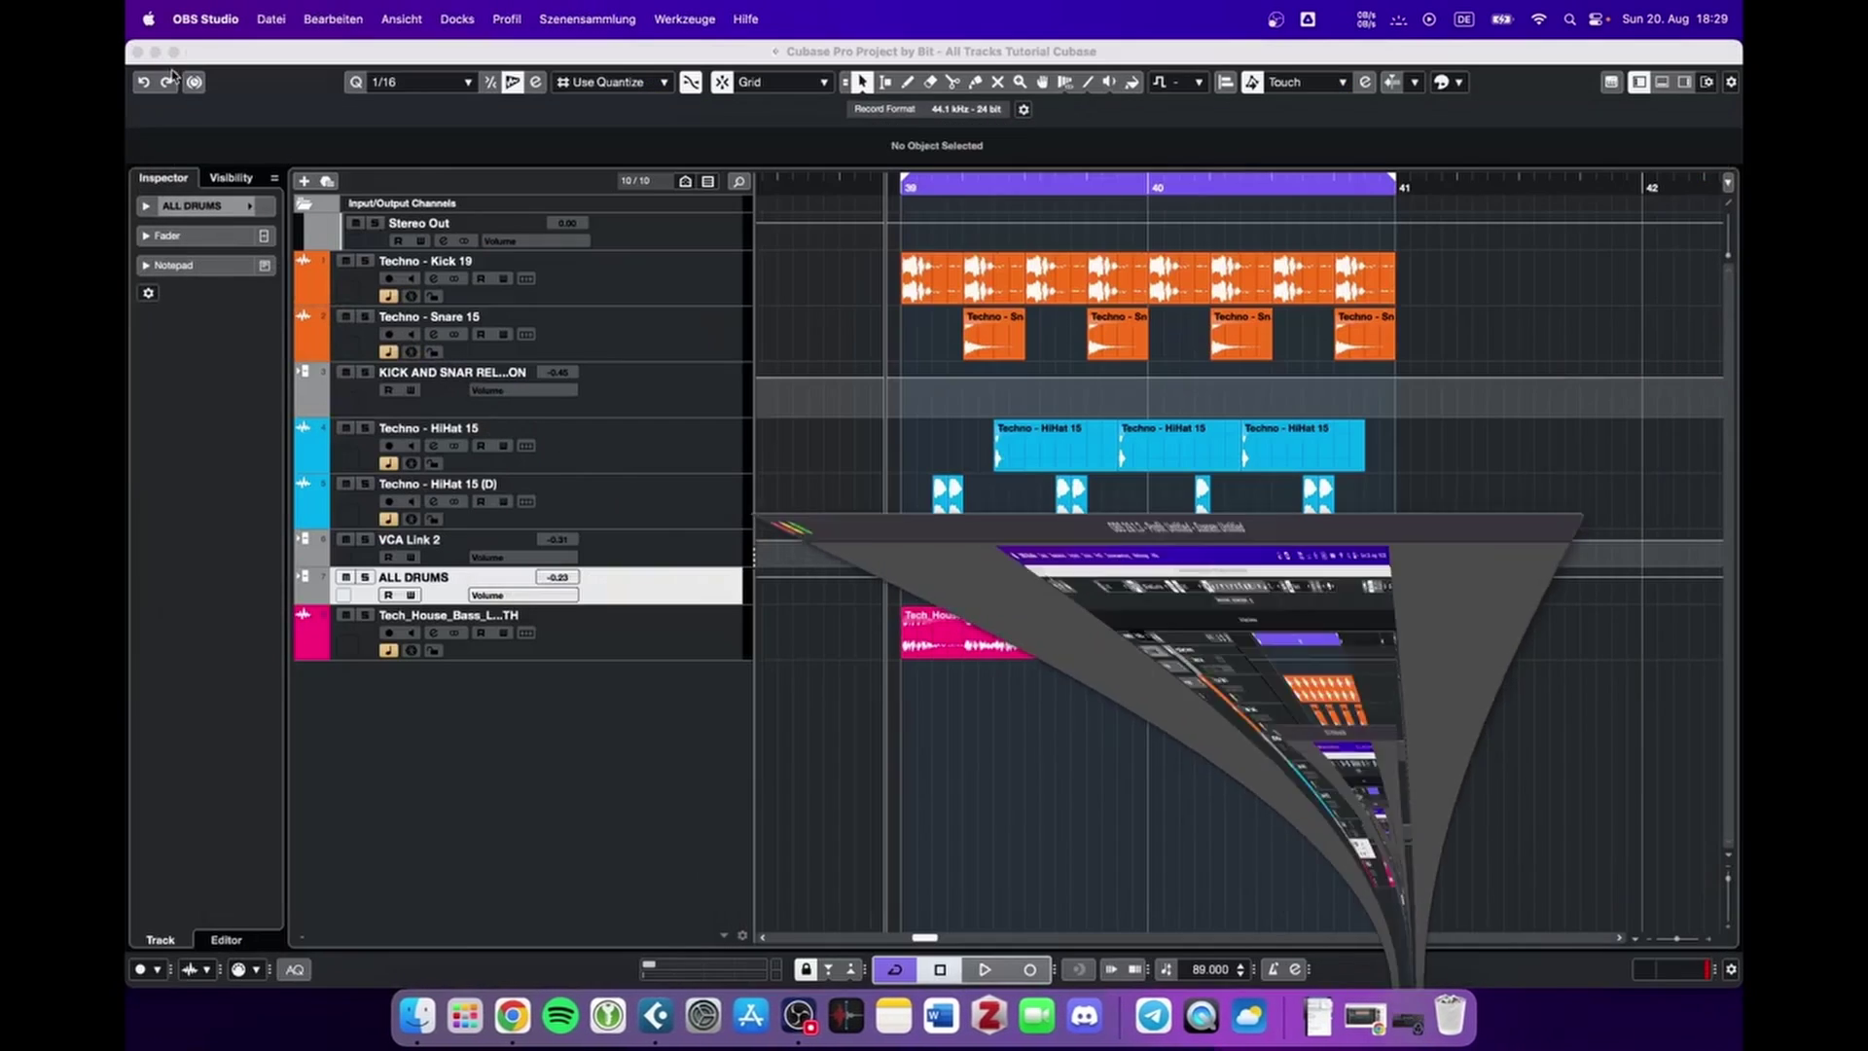
click(986, 743)
drag(715, 604, 705, 621)
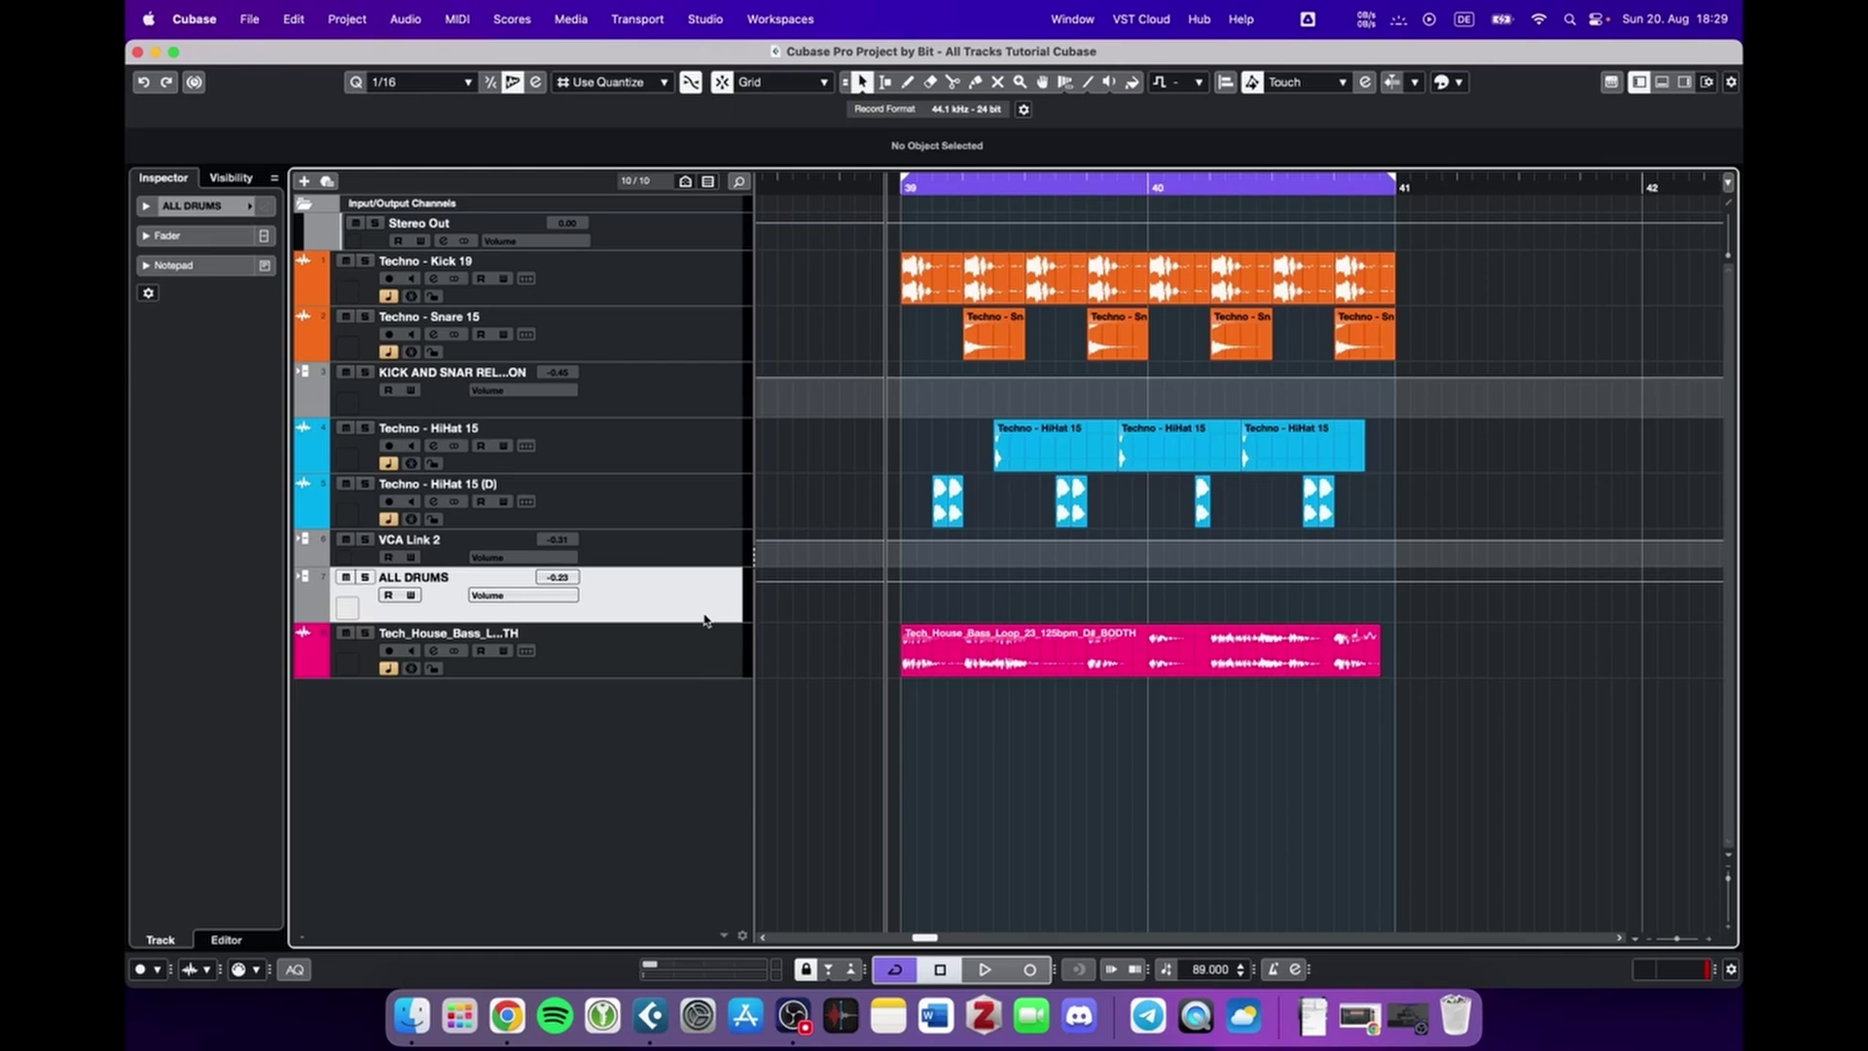